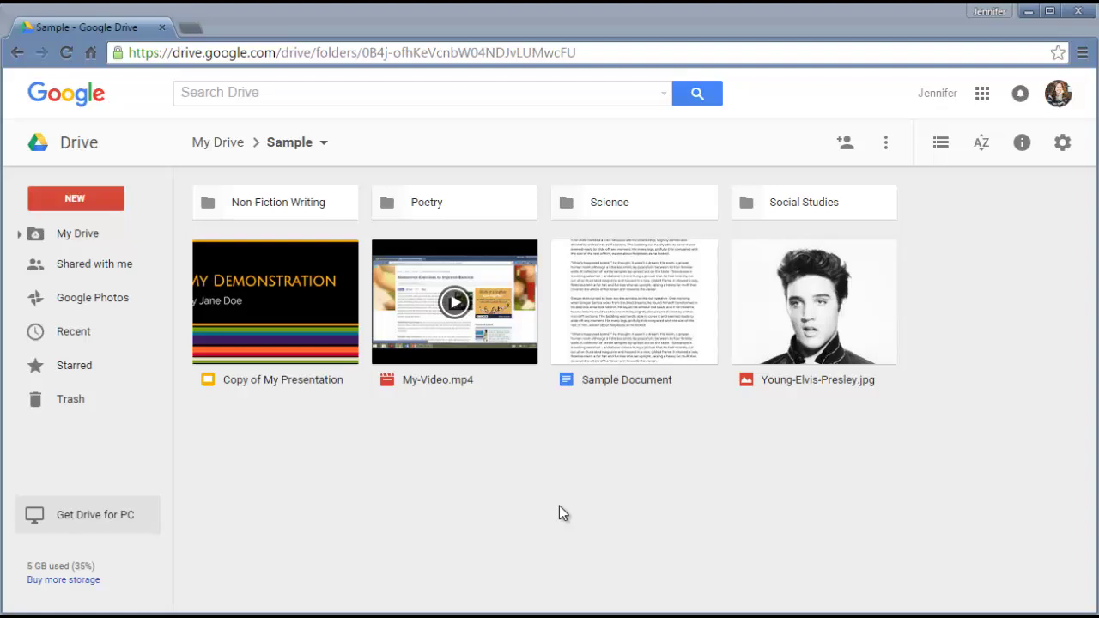
# - Upload the Derby Pie file from the computer into the Sample folder as Derby Pie.docx
pyautogui.click(74, 198)
pyautogui.click(71, 203)
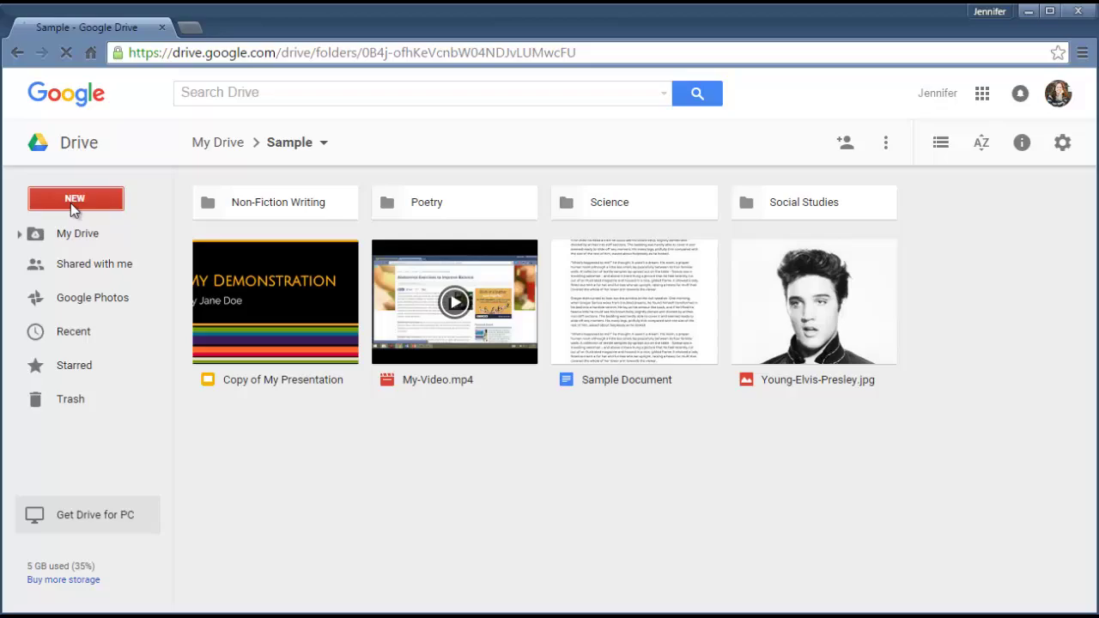
pyautogui.click(71, 203)
pyautogui.click(99, 271)
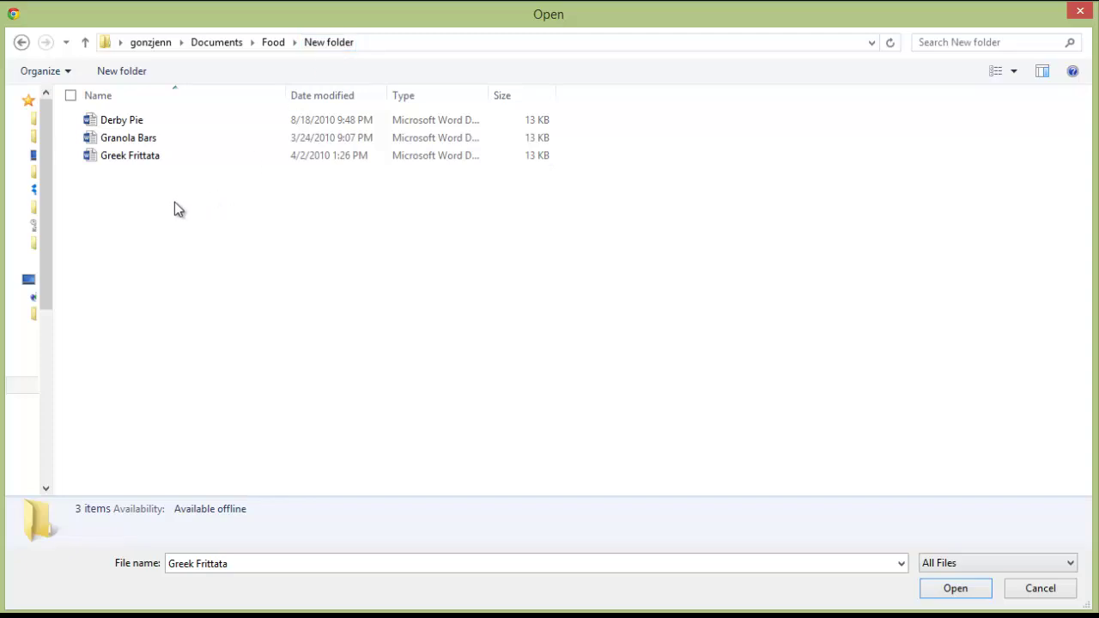
pyautogui.doubleClick(122, 121)
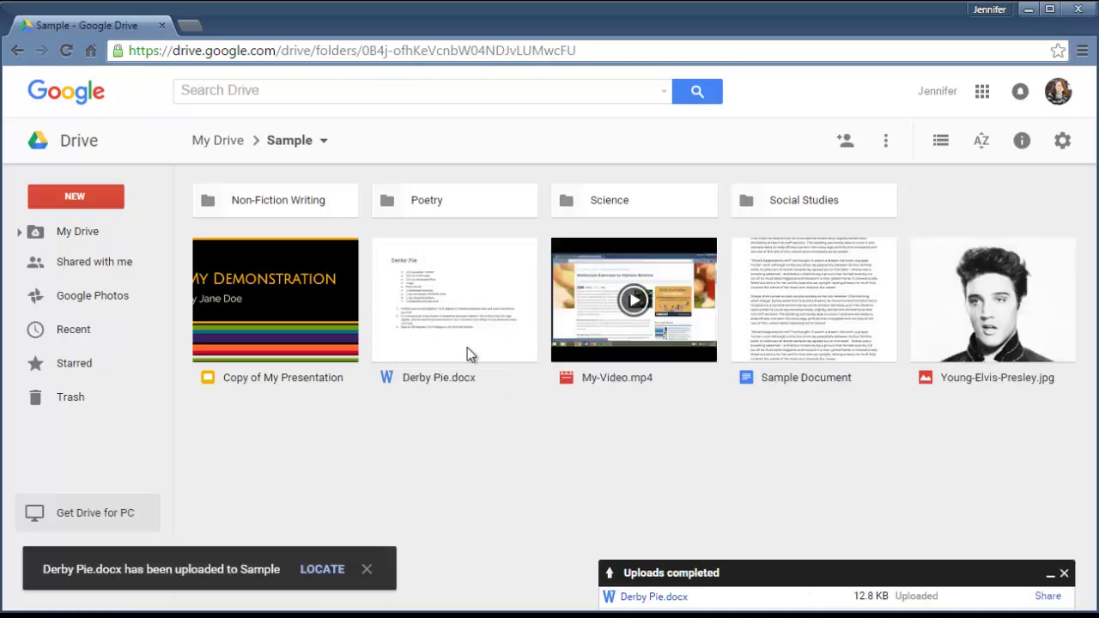
# - Preview Derby Pie.docx and open it with Google Docs in a new tab
pyautogui.doubleClick(455, 293)
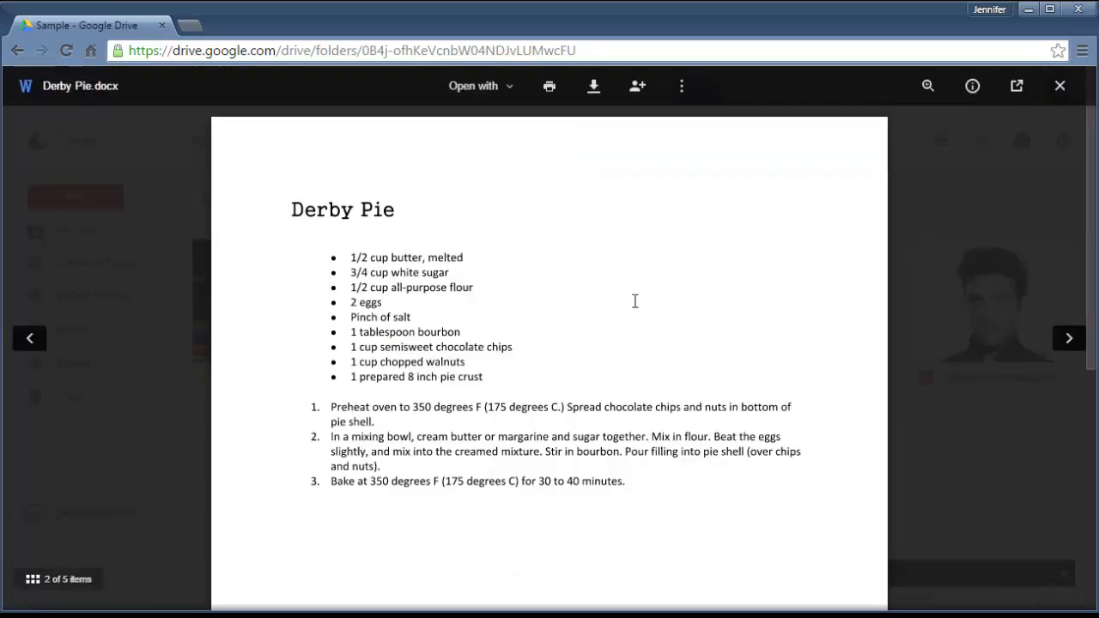
pyautogui.click(506, 89)
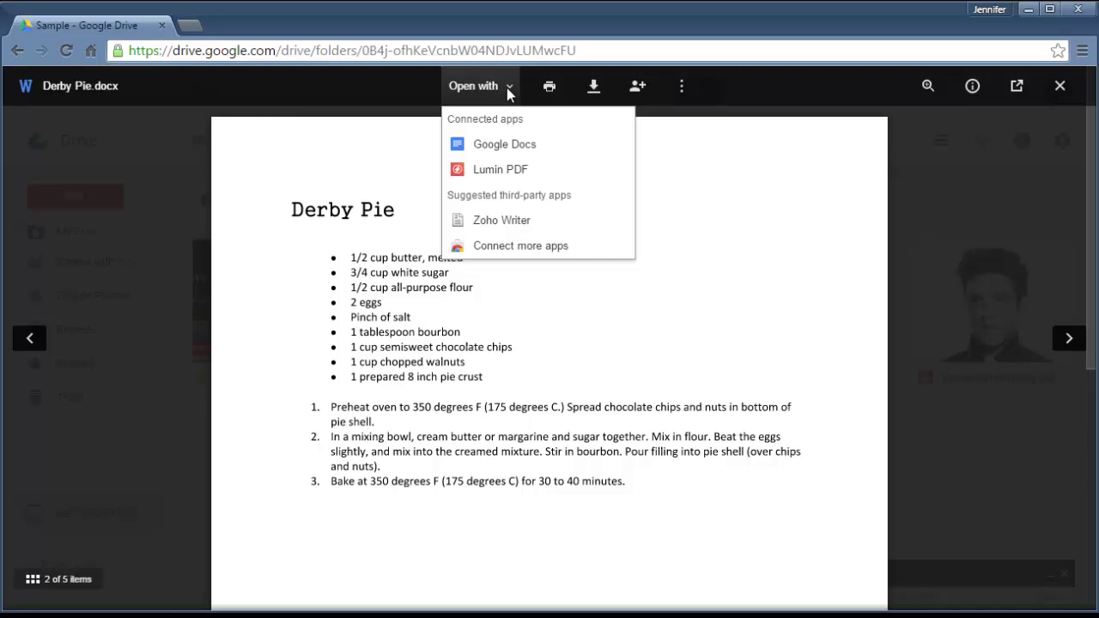
pyautogui.click(555, 151)
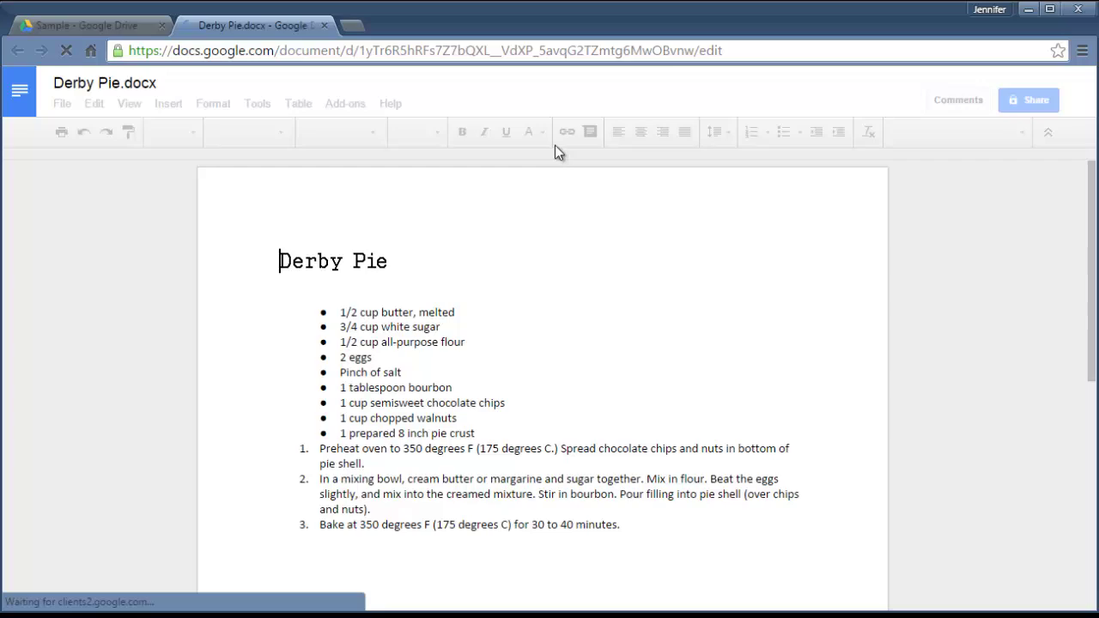
# - Back in the Sample folder, remove the Word copy of Derby Pie.docx
pyautogui.click(90, 25)
pyautogui.click(1058, 89)
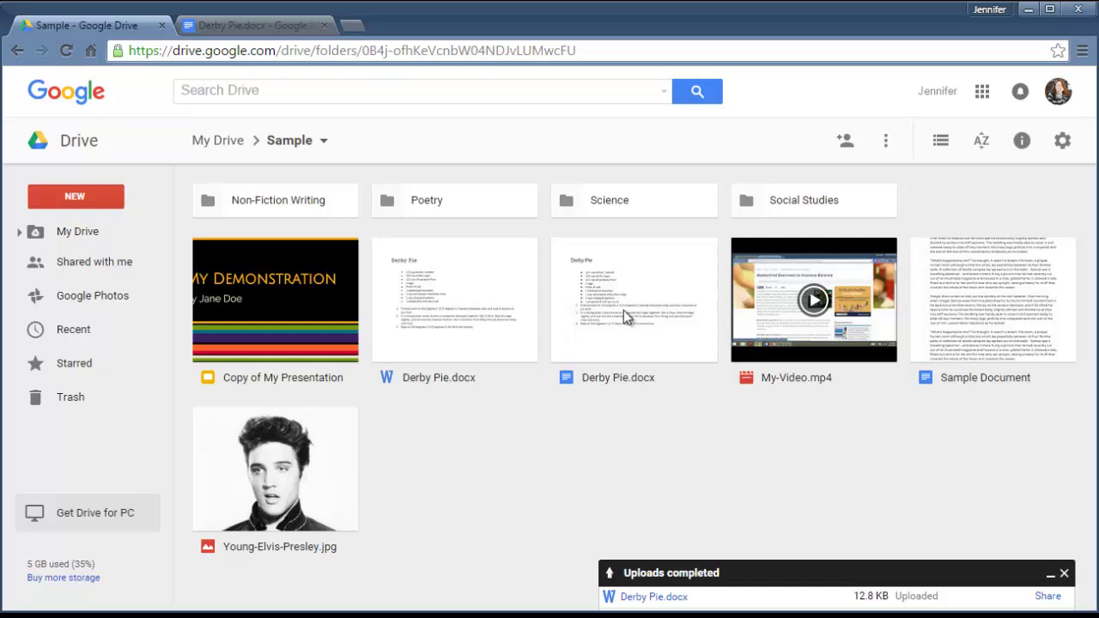
pyautogui.click(471, 297)
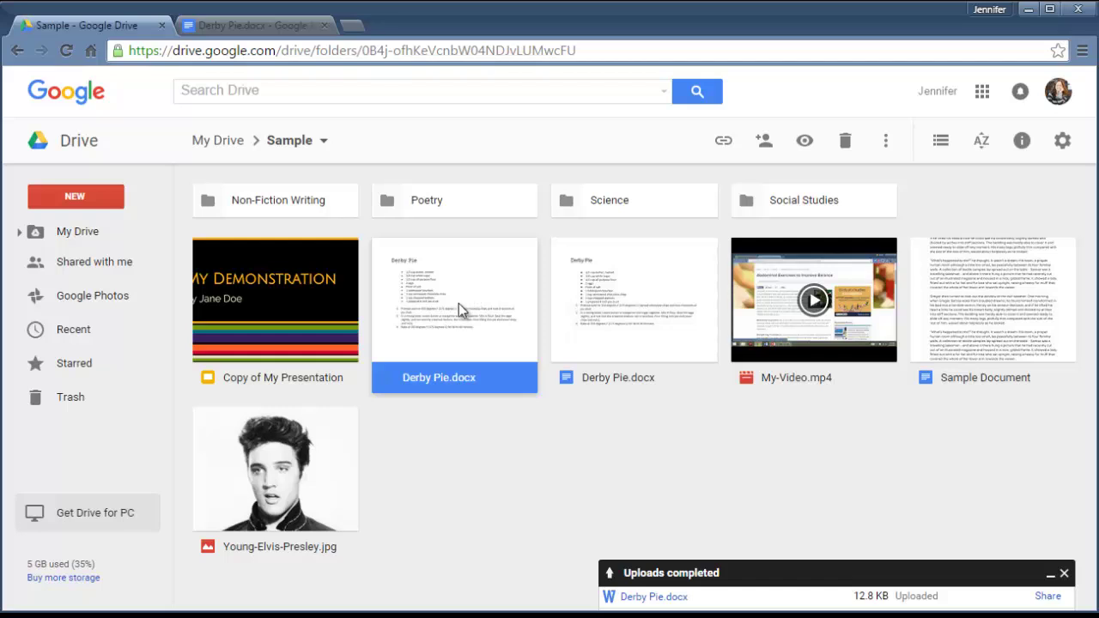
pyautogui.rightClick(459, 307)
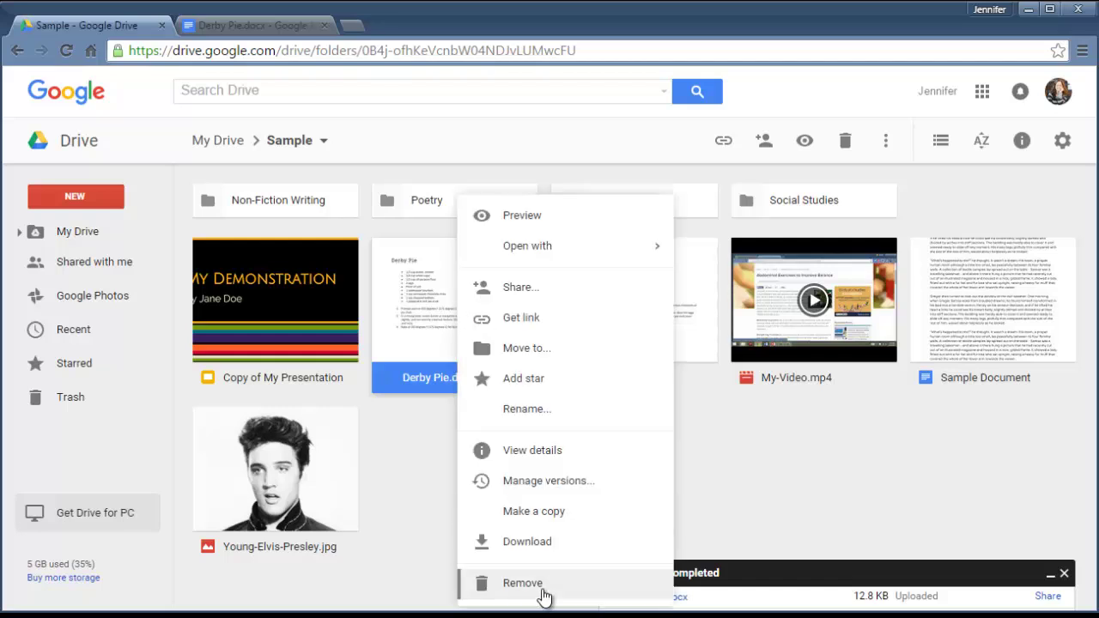
pyautogui.click(418, 310)
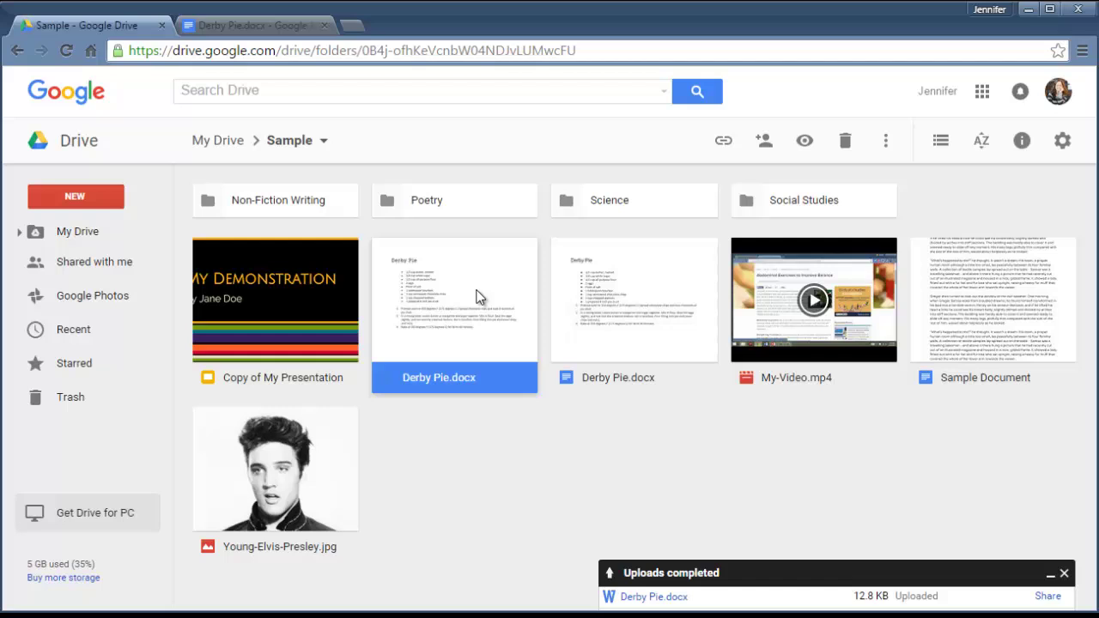
pyautogui.click(845, 142)
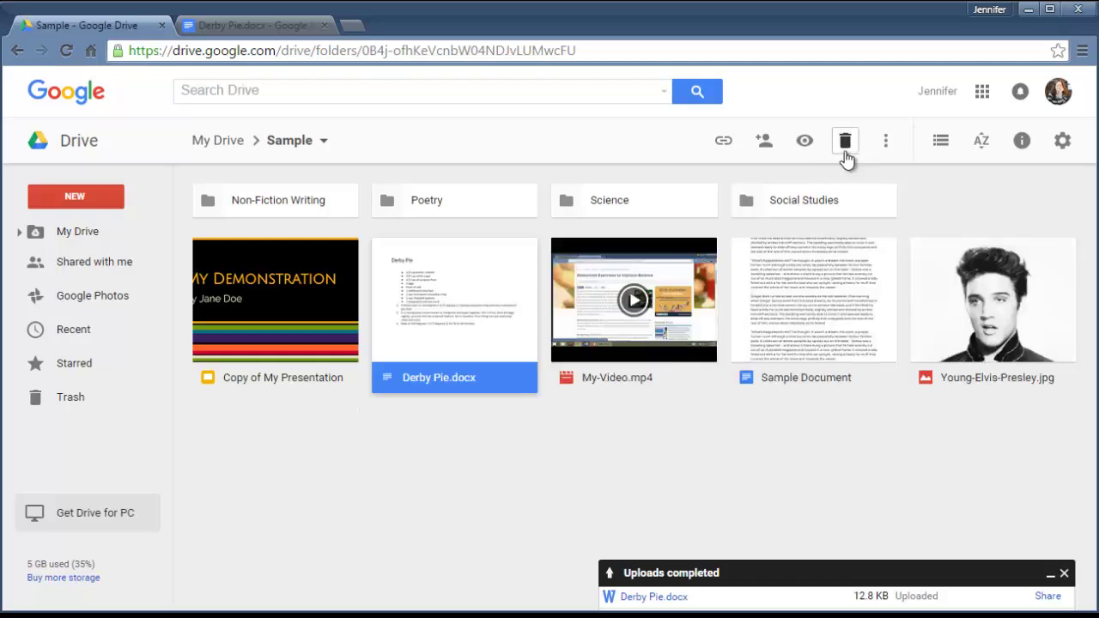
pyautogui.click(715, 454)
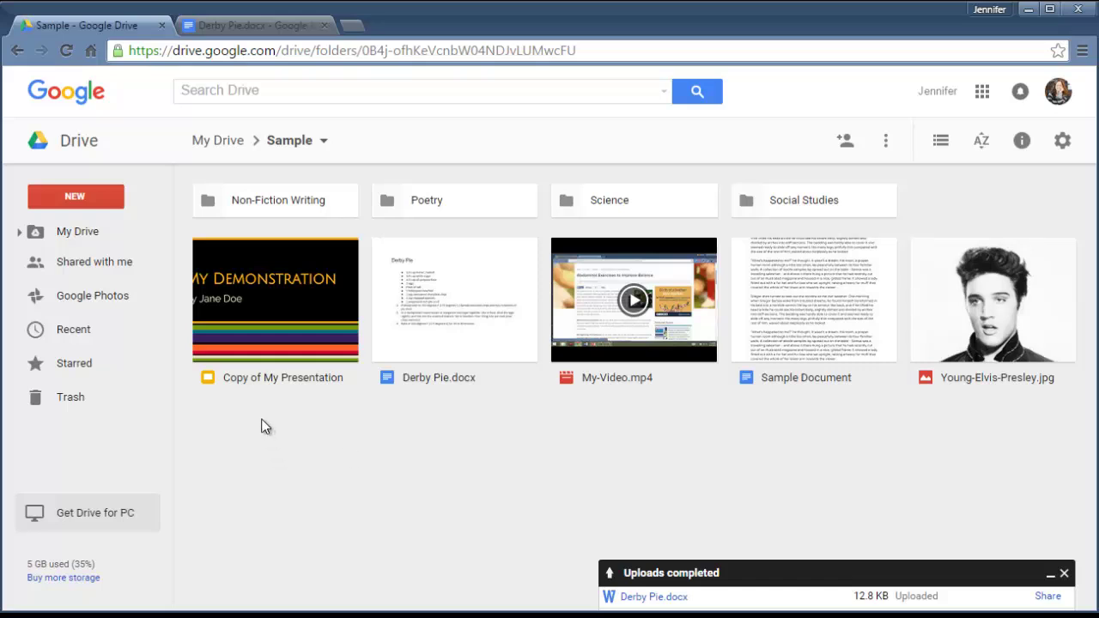
pyautogui.click(94, 199)
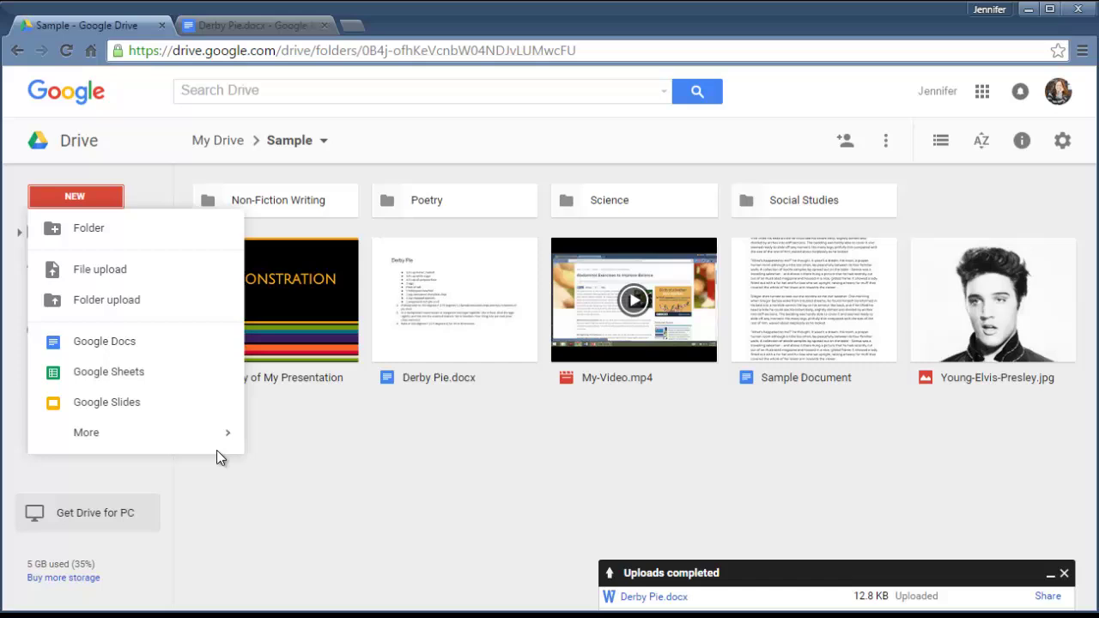
pyautogui.moveTo(225, 439)
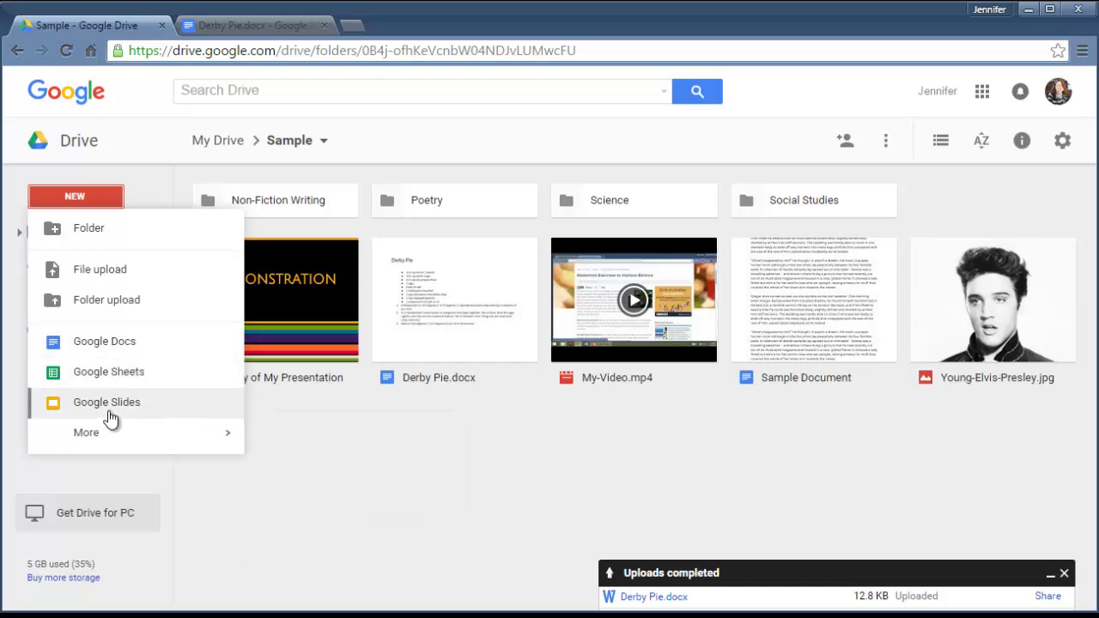
pyautogui.click(379, 456)
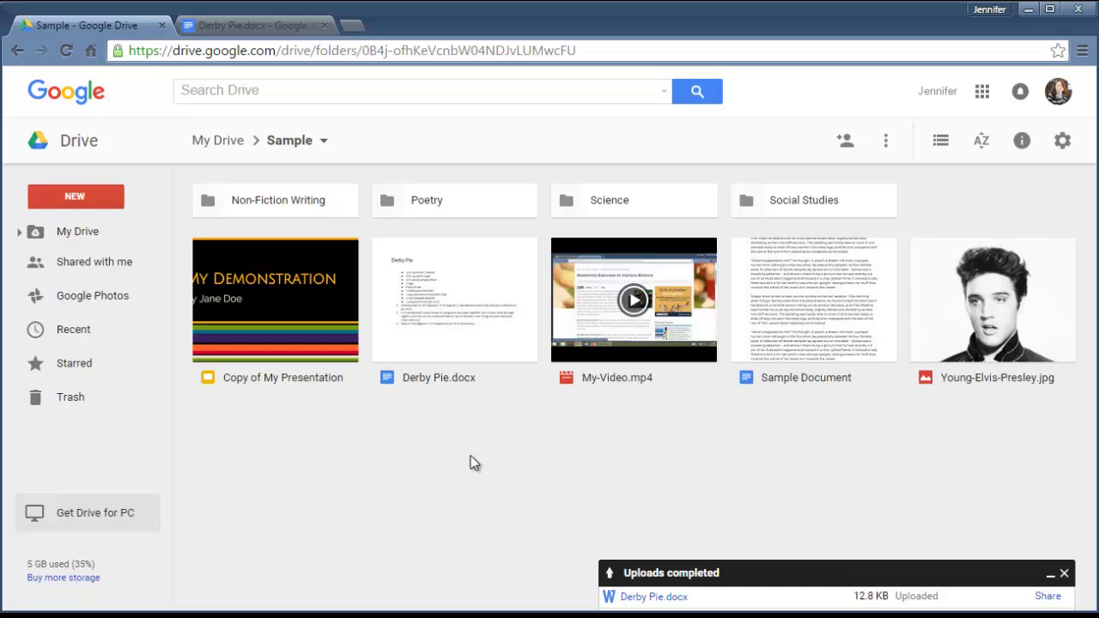
# - Preview the Derby Pie document, then close the preview
pyautogui.rightClick(478, 324)
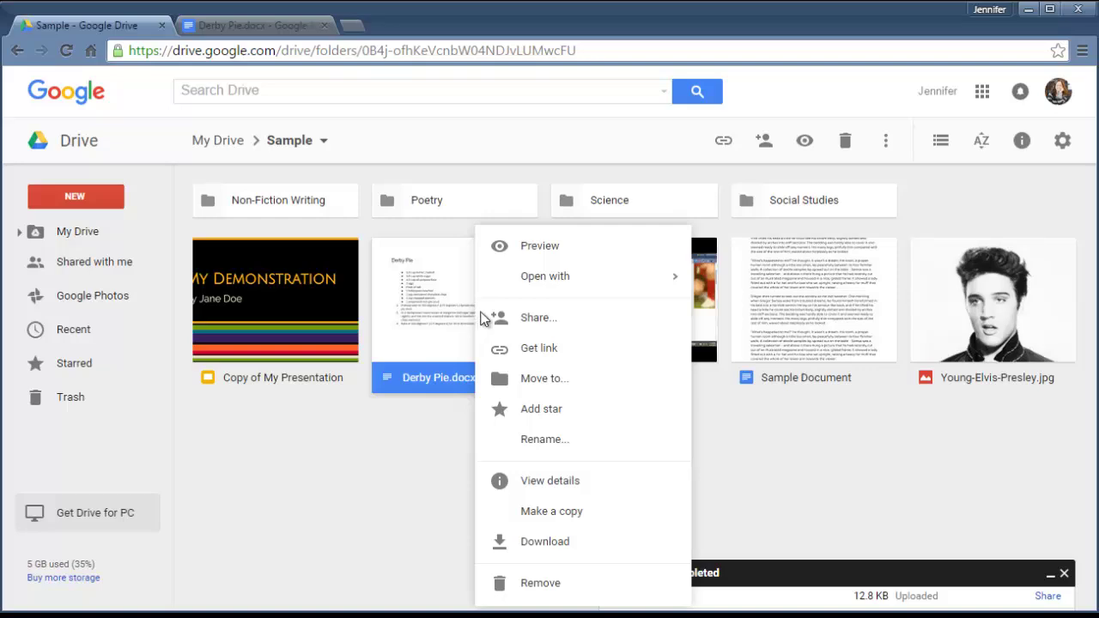
pyautogui.click(573, 246)
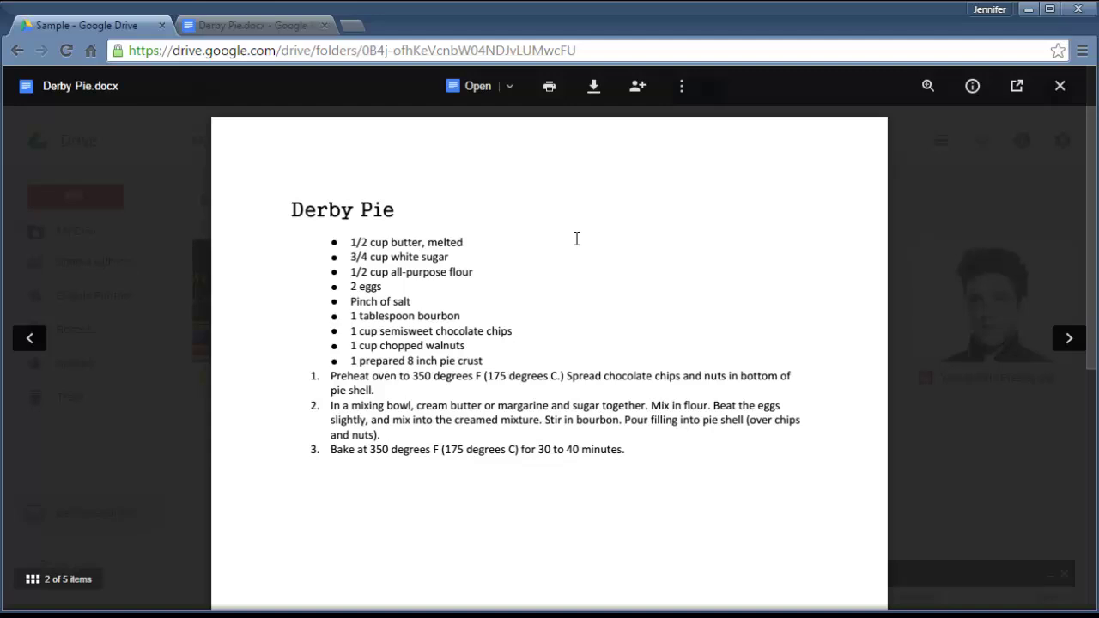
pyautogui.click(1060, 86)
# - Add a star to Derby Pie.docx
pyautogui.rightClick(483, 230)
pyautogui.moveTo(562, 286)
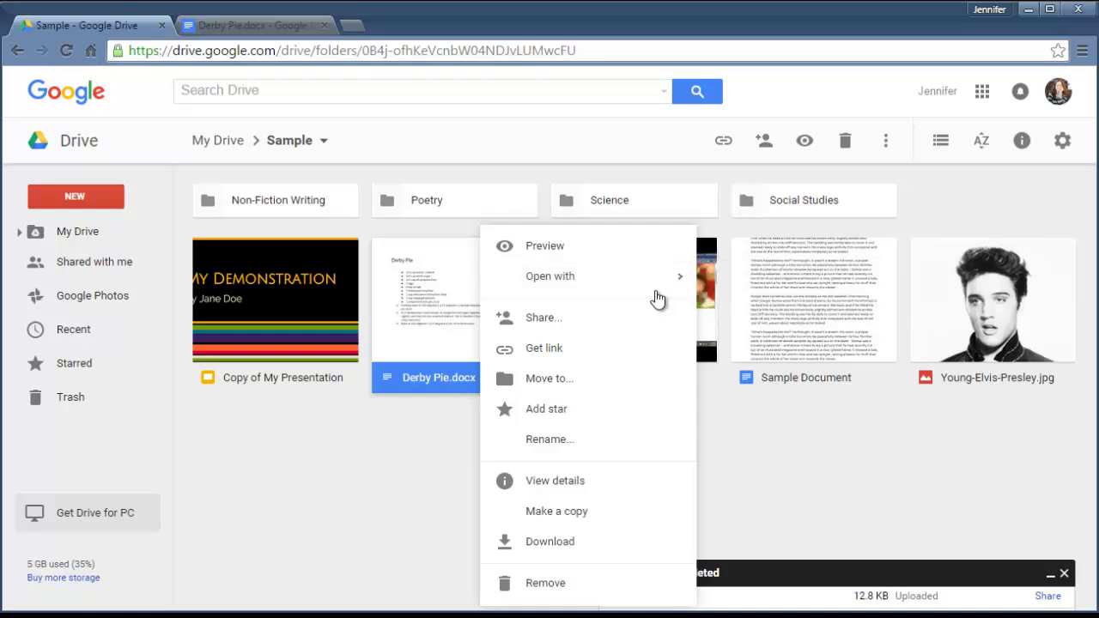
pyautogui.moveTo(667, 289)
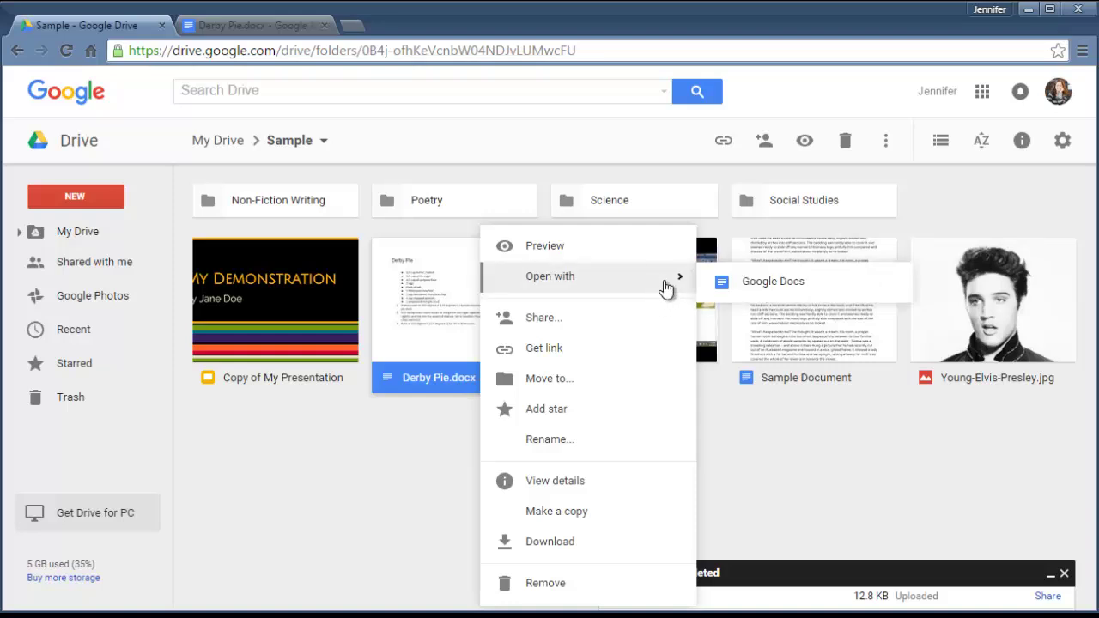
pyautogui.click(555, 410)
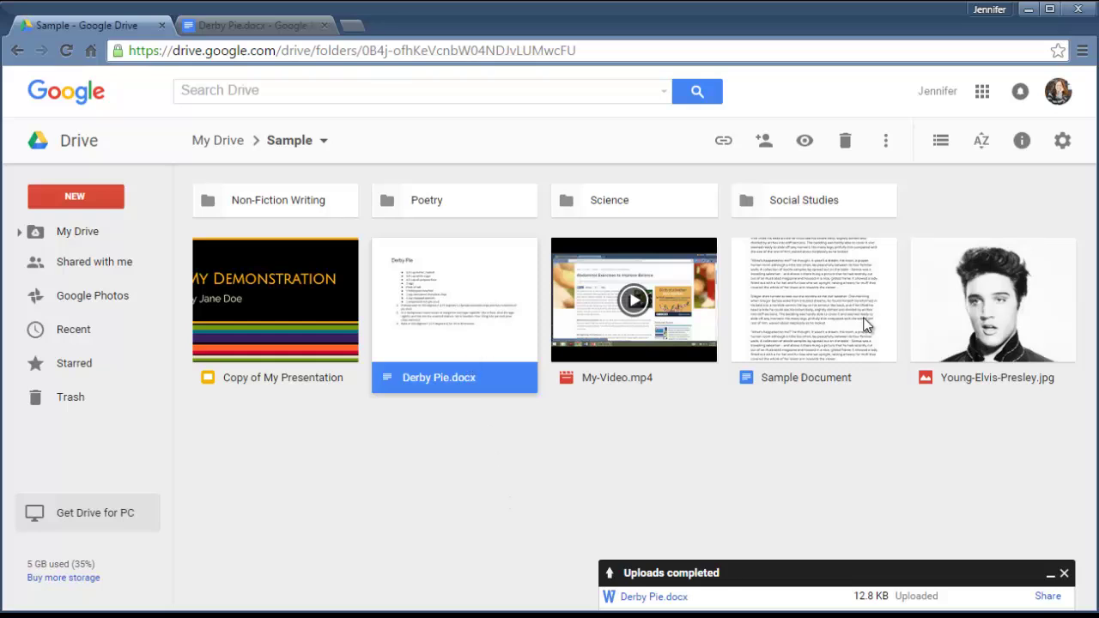
# - Star Young-Elvis-Presley.jpg, show the Starred files, and unstar Transcription Notes
pyautogui.click(985, 336)
pyautogui.rightClick(982, 332)
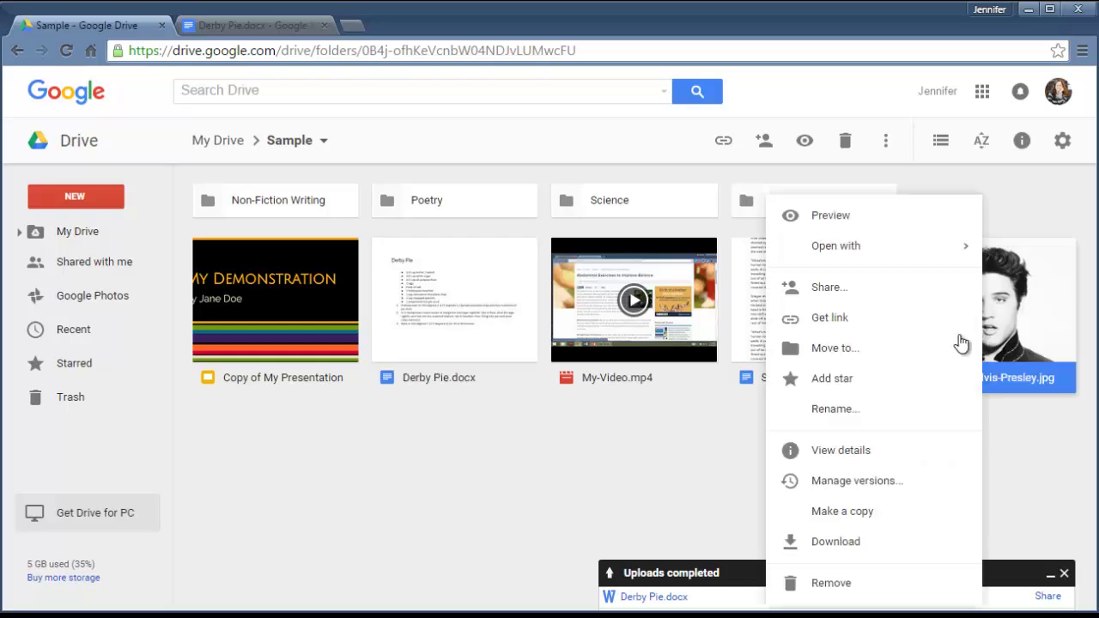
pyautogui.click(900, 378)
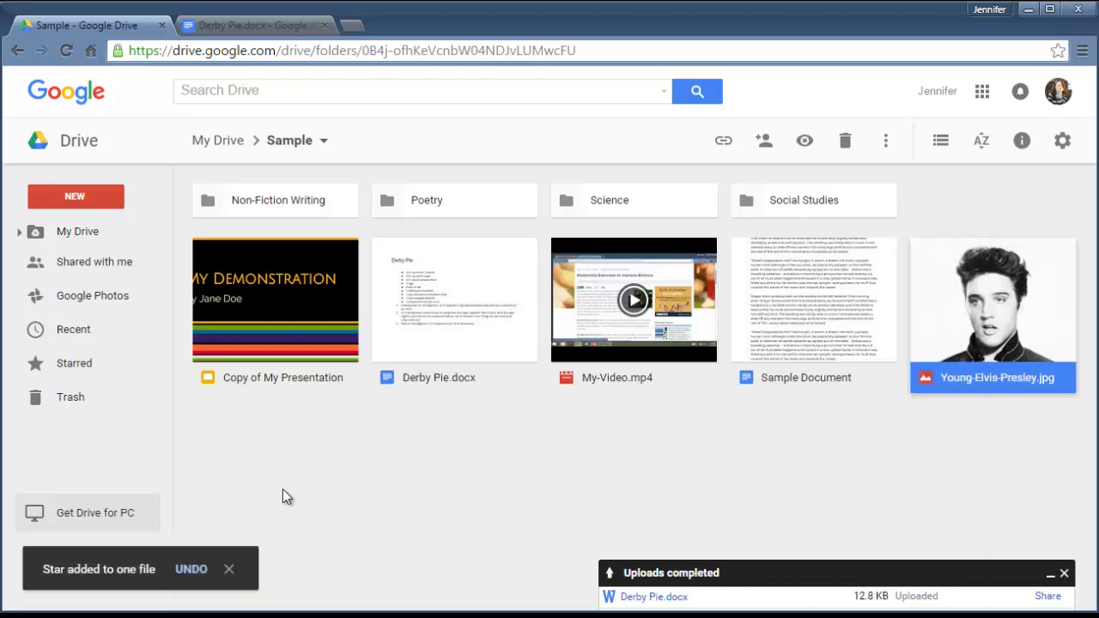
pyautogui.click(77, 362)
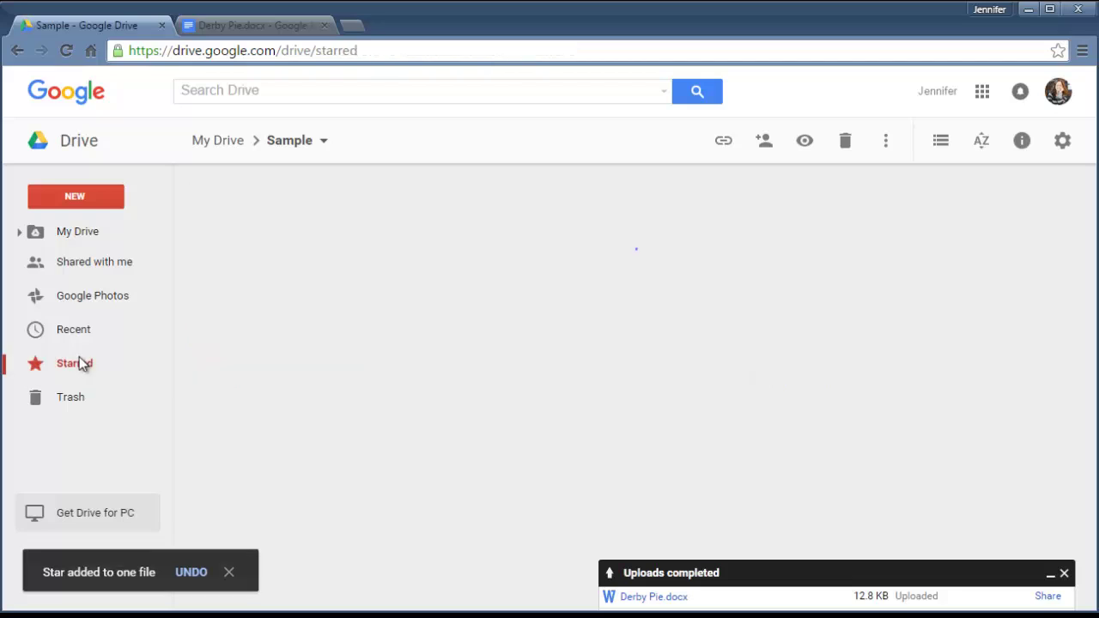
pyautogui.press('s')
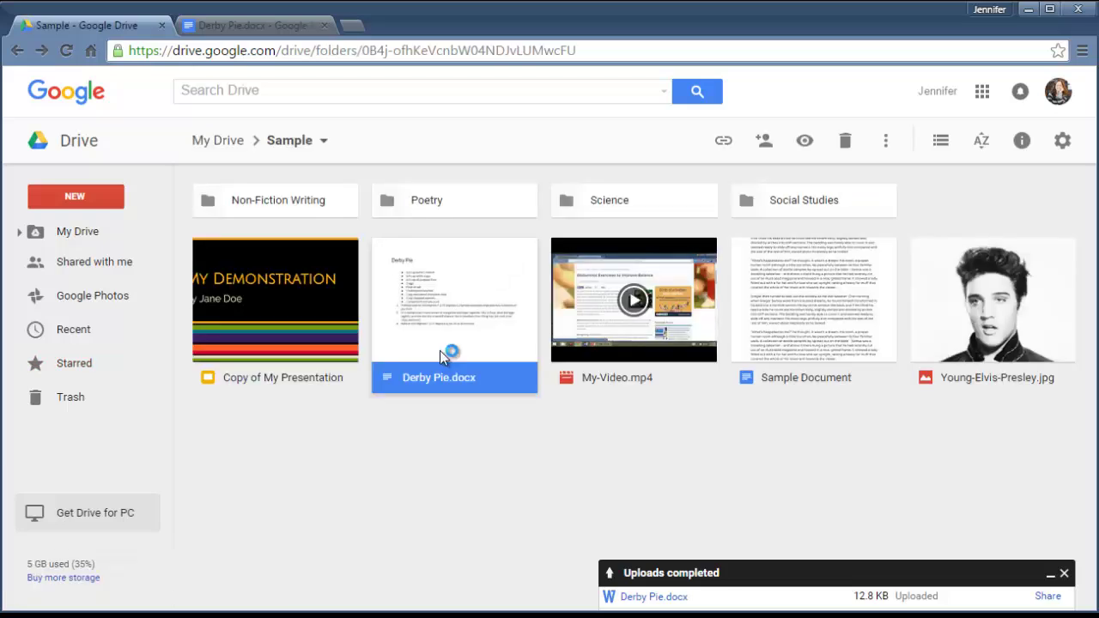
# - Rename Derby Pie.docx to 'Derby Pie Recipe.docx' by inserting 'Recipe' after 'Pie'
pyautogui.rightClick(439, 352)
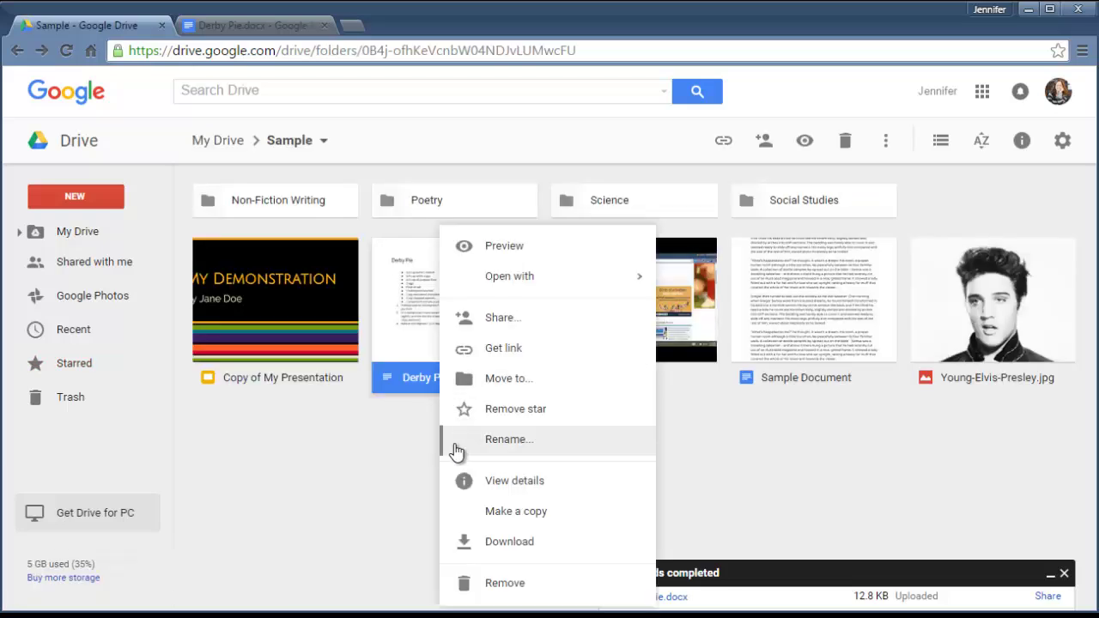
pyautogui.click(488, 443)
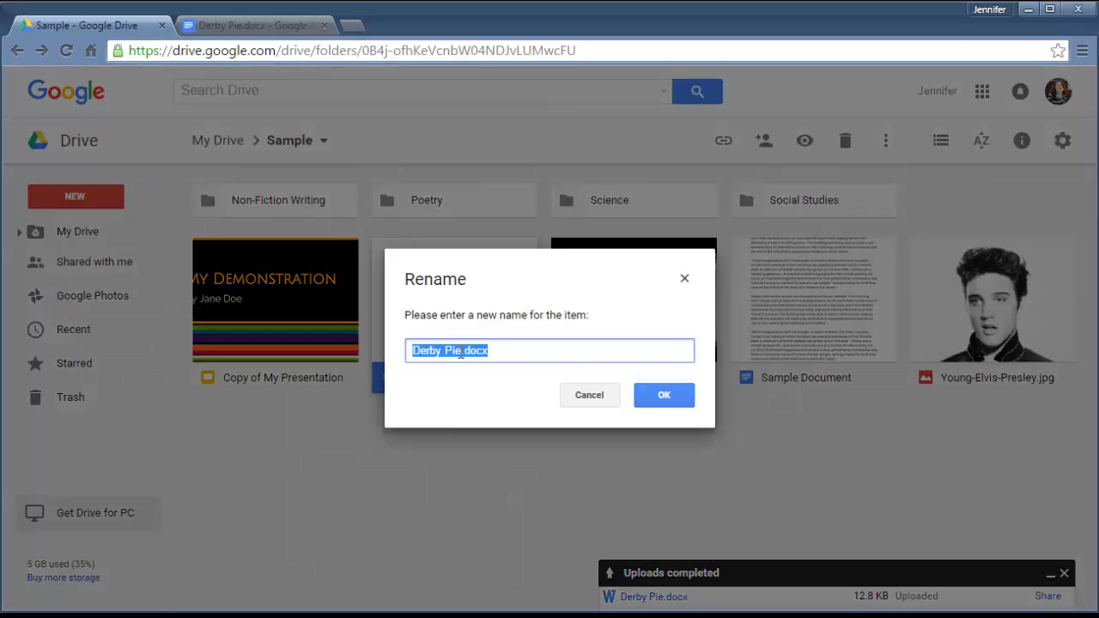
pyautogui.click(461, 351)
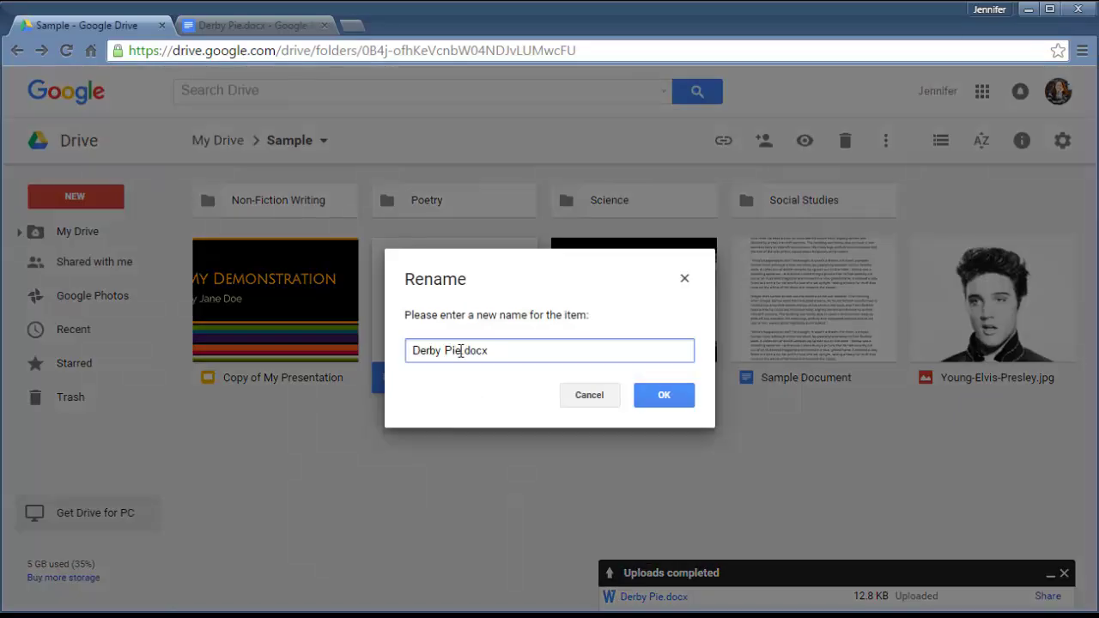
pyautogui.write('Recipe')
pyautogui.click(665, 400)
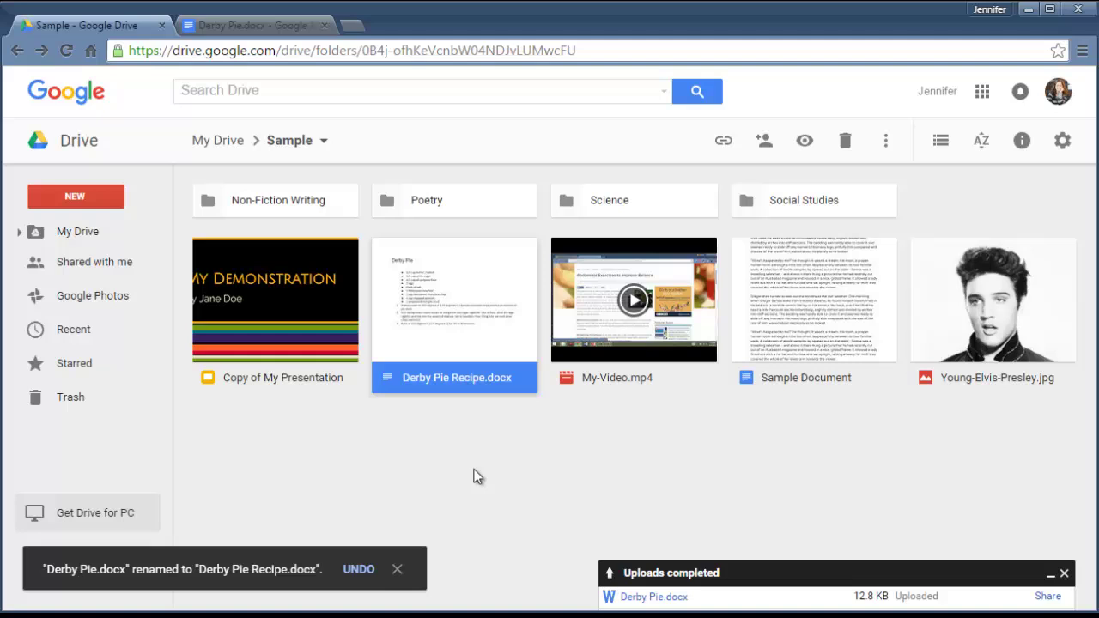
pyautogui.rightClick(488, 350)
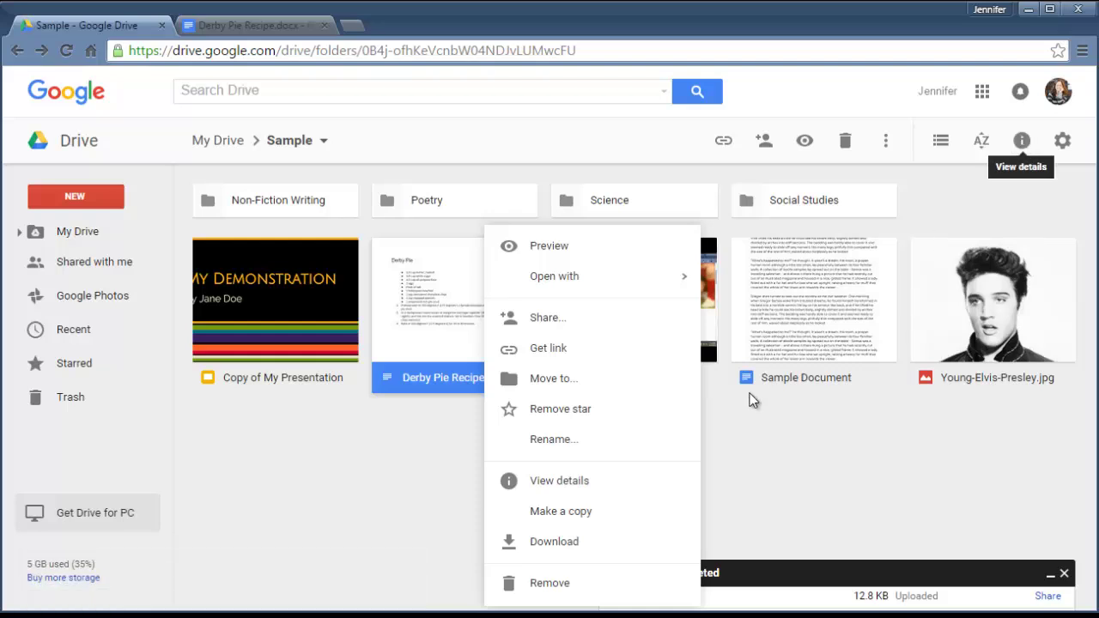
pyautogui.click(540, 481)
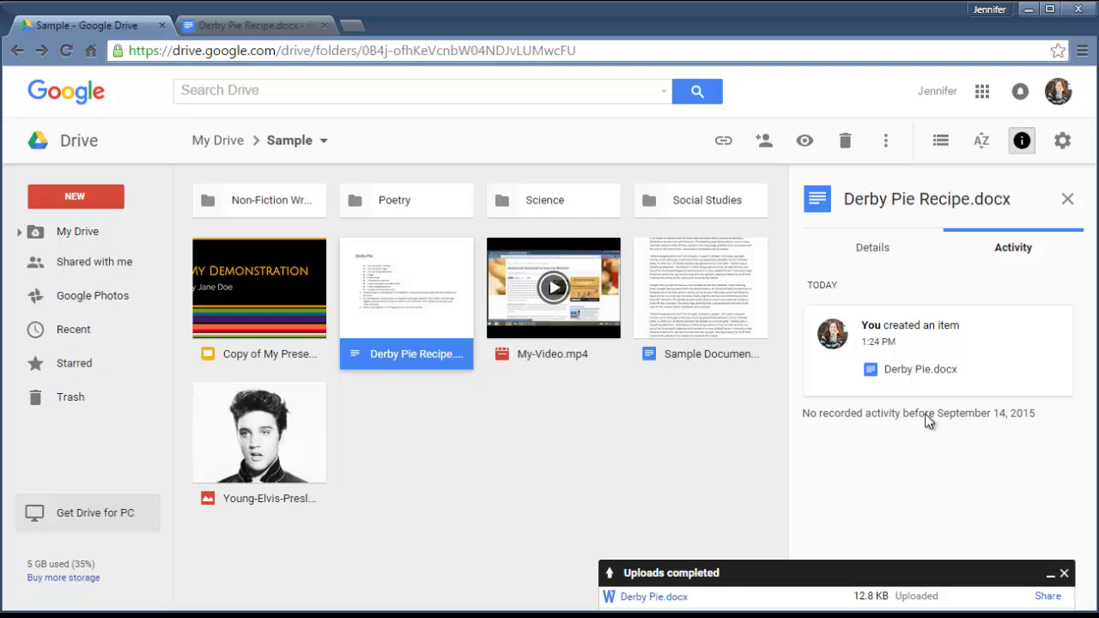
pyautogui.click(887, 253)
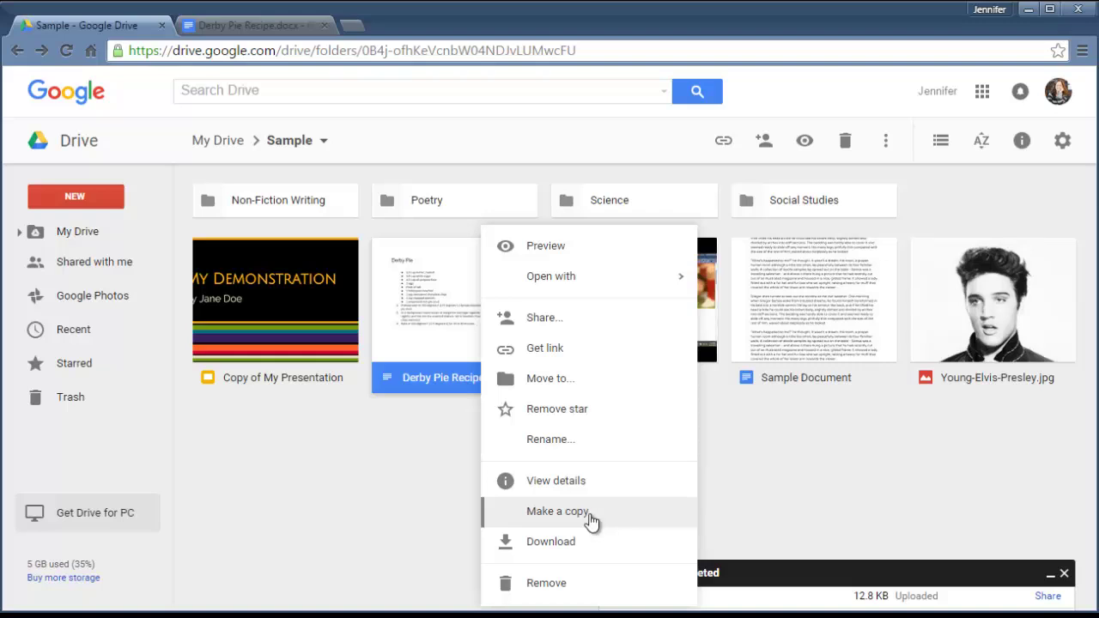
# - Make a copy of Derby Pie Recipe.docx and start renaming the new copy
pyautogui.click(580, 513)
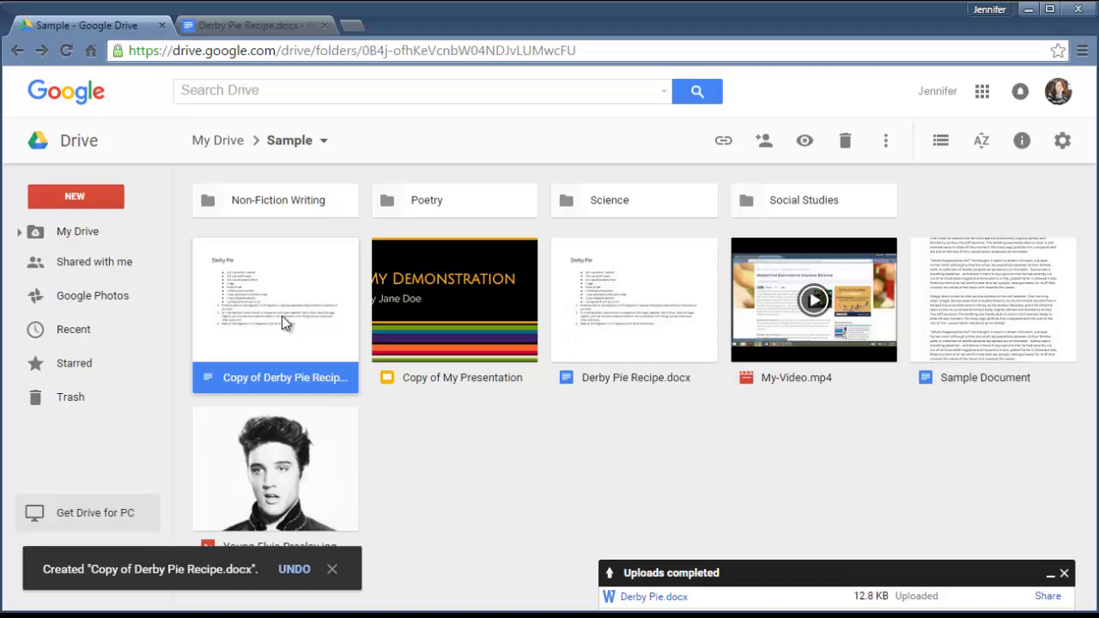
pyautogui.rightClick(264, 378)
pyautogui.click(343, 442)
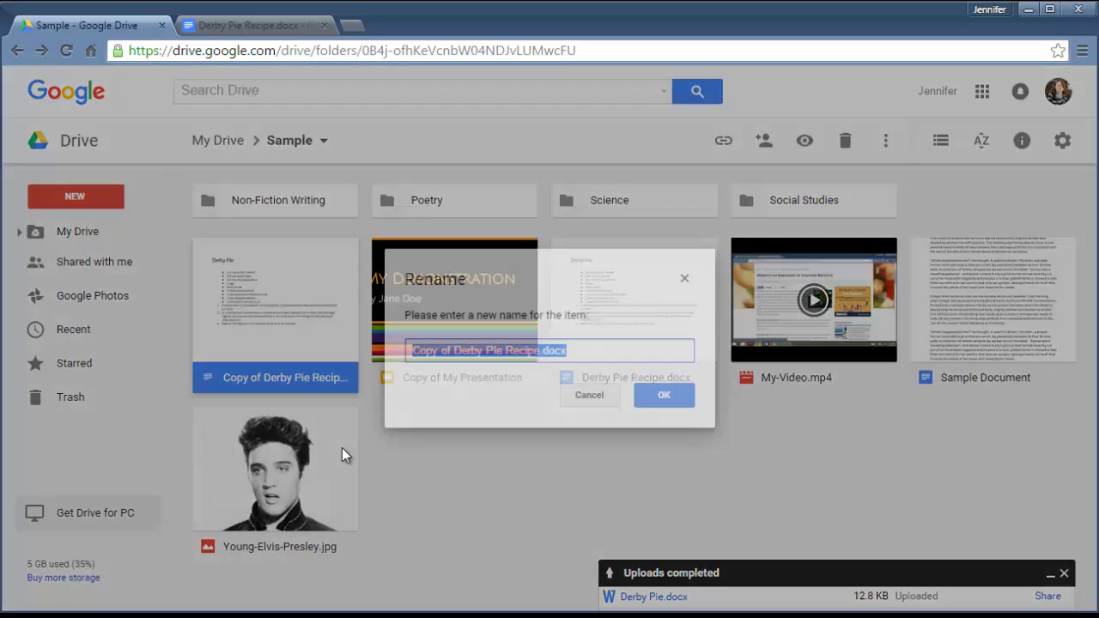
# - Name the copy 'Other Derby Pie' and download Derby Pie Recipe.docx as a Word file
pyautogui.write('Other Derby Pie')
pyautogui.click(661, 393)
pyautogui.rightClick(438, 378)
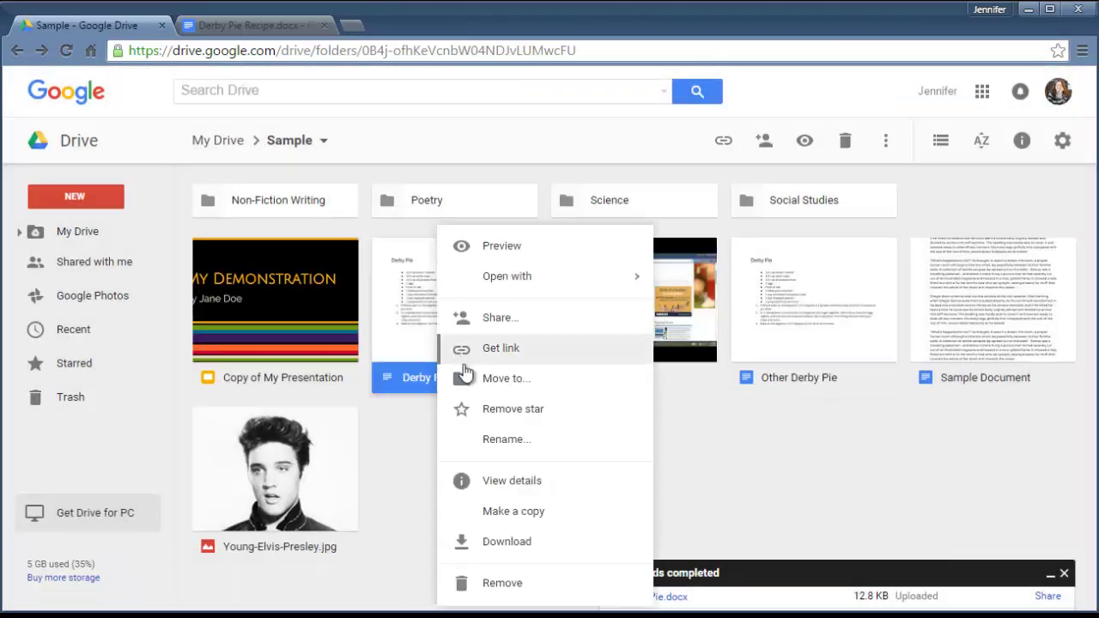
pyautogui.click(519, 543)
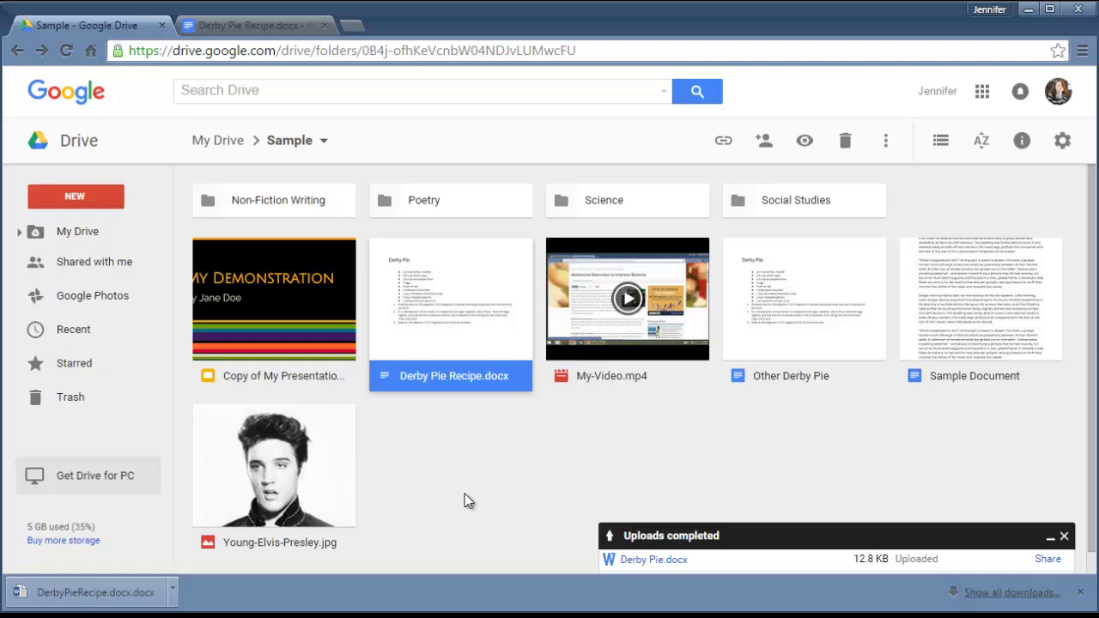
pyautogui.rightClick(462, 366)
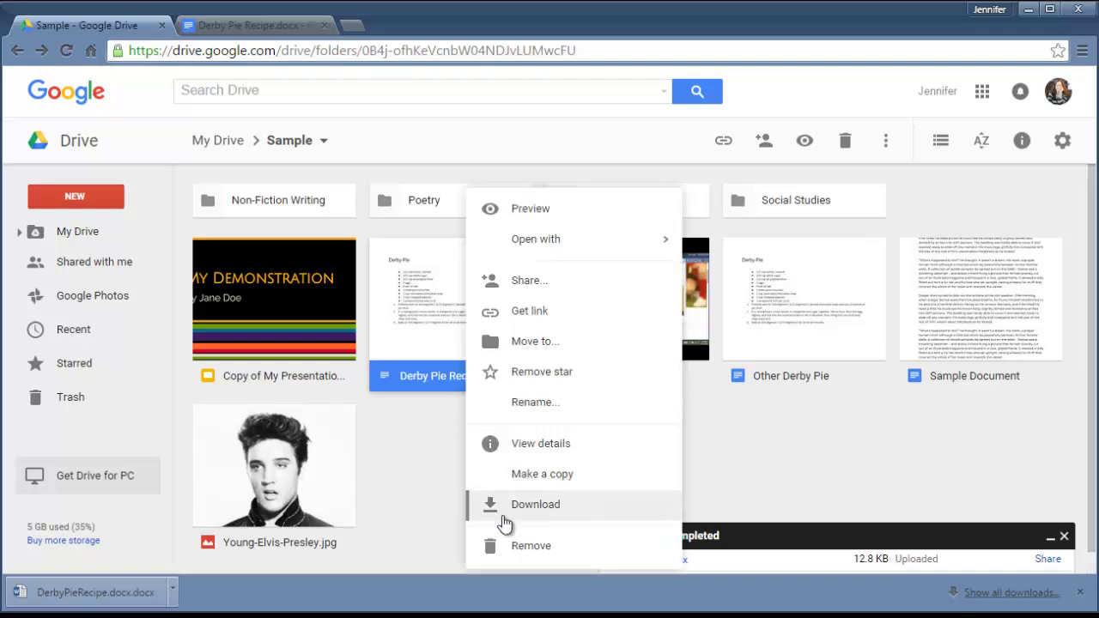
pyautogui.press('Escape')
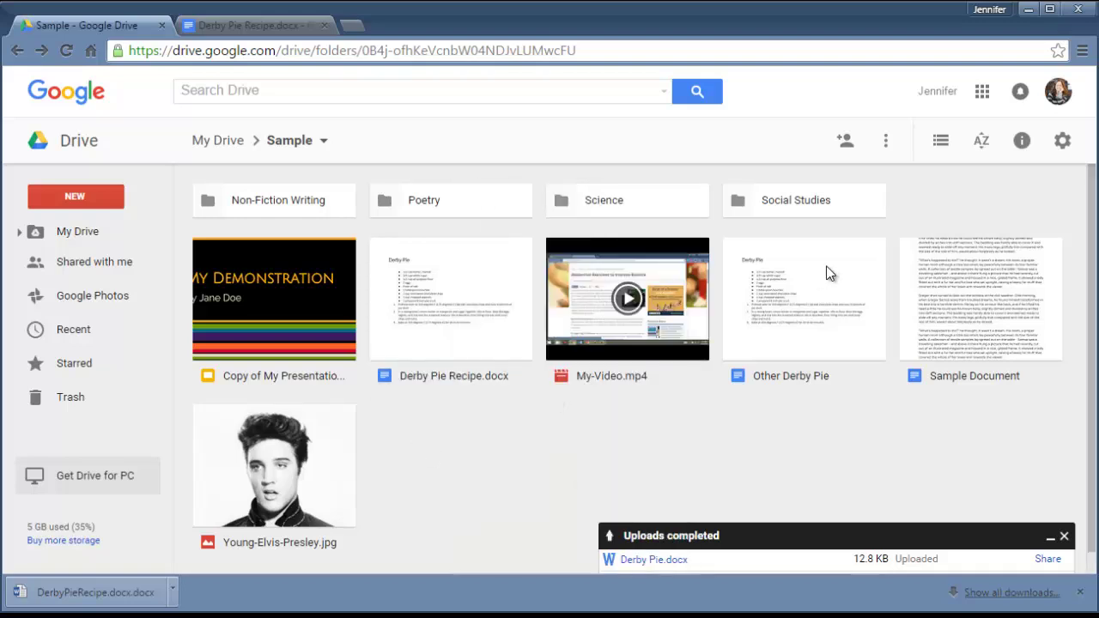
# - Delete the Other Derby Pie file from the Sample folder
pyautogui.click(827, 280)
pyautogui.rightClick(827, 280)
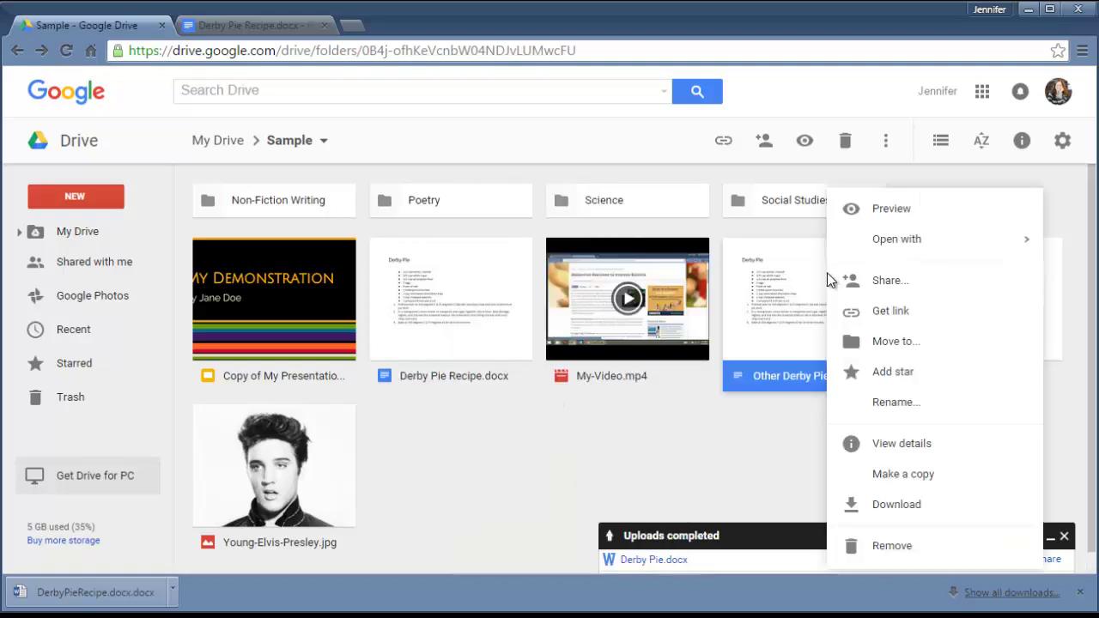
pyautogui.click(893, 546)
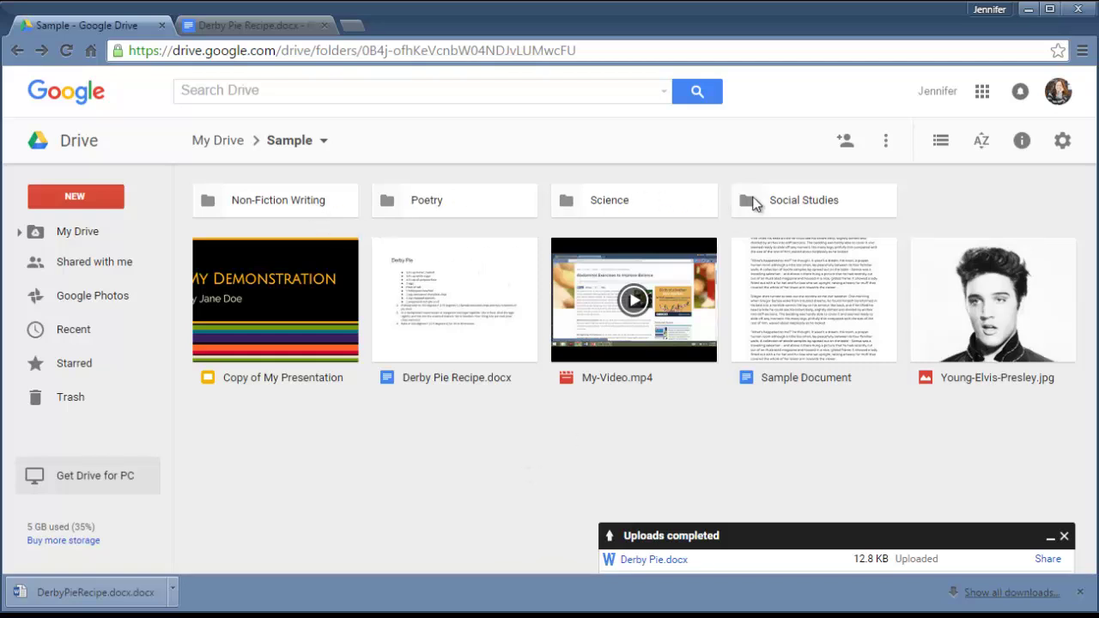
# - Create a new folder named 'Recipes' in Sample
pyautogui.click(81, 199)
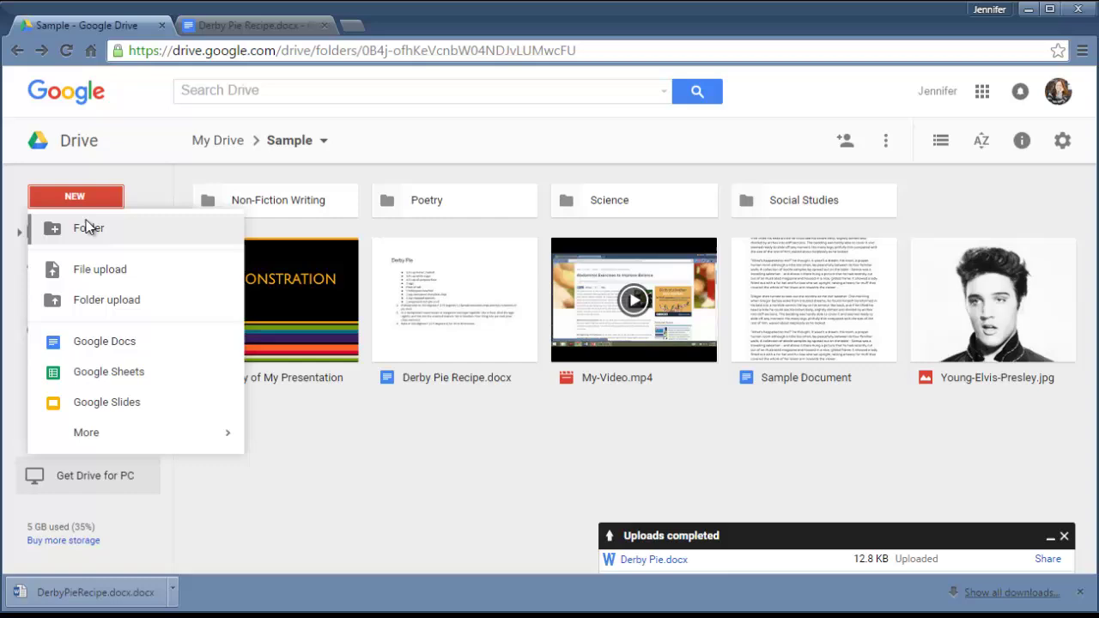
pyautogui.click(86, 226)
pyautogui.write('Recipes')
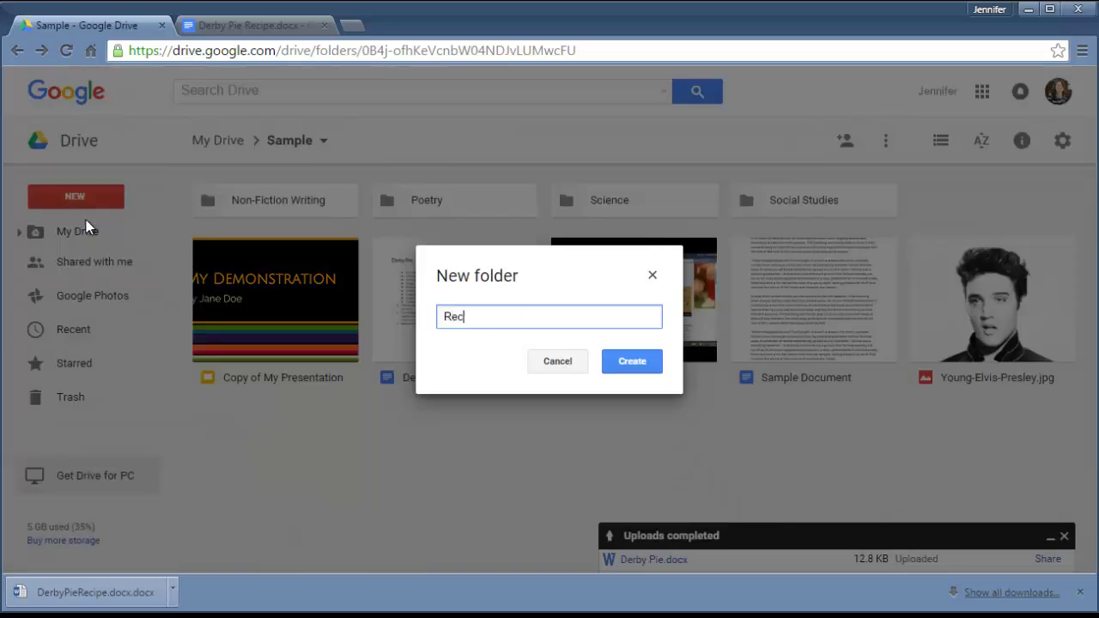
pyautogui.click(636, 369)
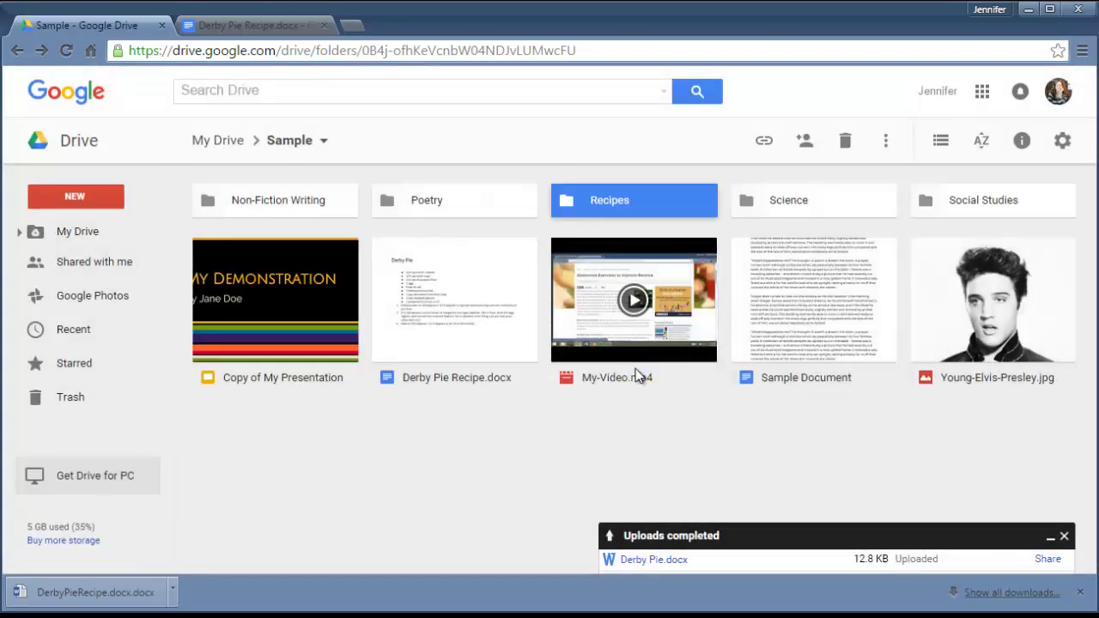
# - Move Derby Pie Recipe.docx into the Recipes folder and open it
pyautogui.click(459, 276)
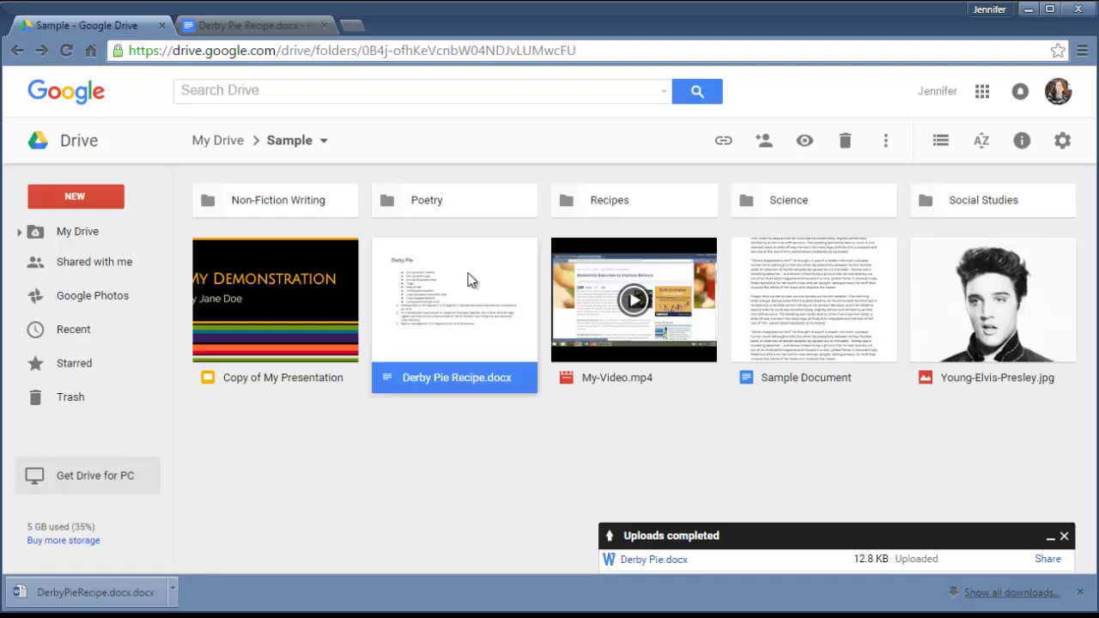
pyautogui.moveTo(468, 273); pyautogui.dragTo(606, 199)
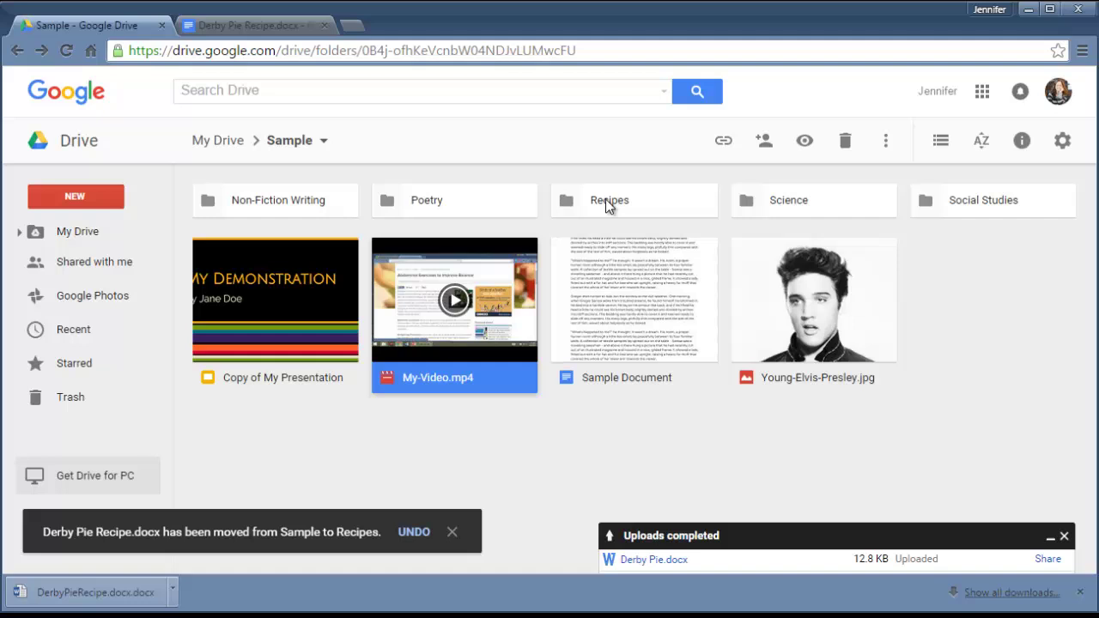
pyautogui.doubleClick(606, 199)
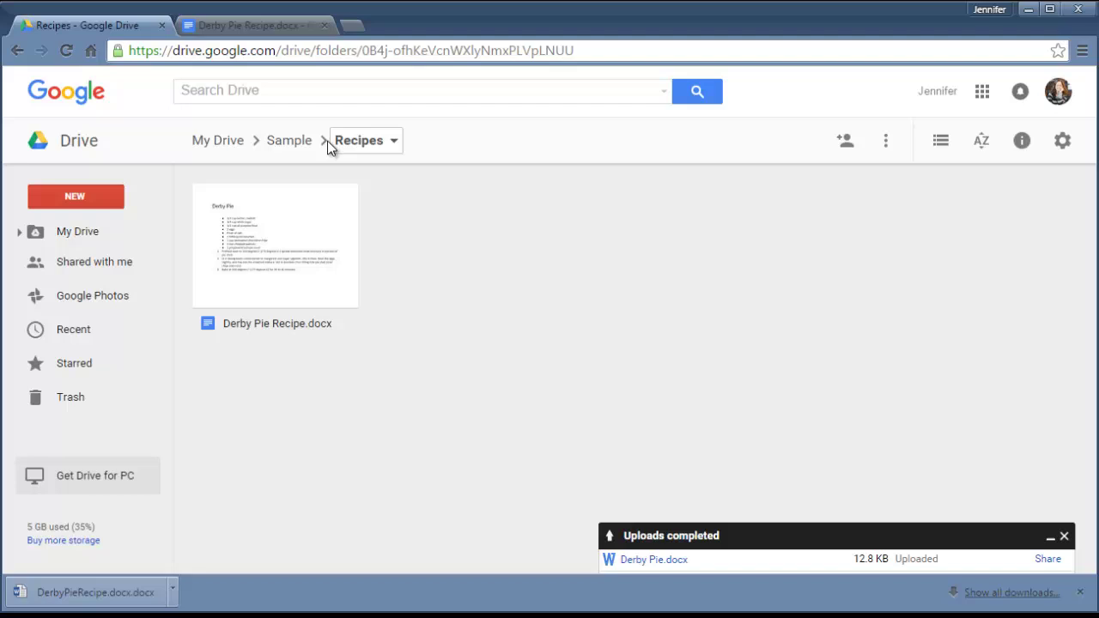
# - Drag Derby Pie Recipe.docx from the Recipes folder up into Sample, then view Sample
pyautogui.click(289, 144)
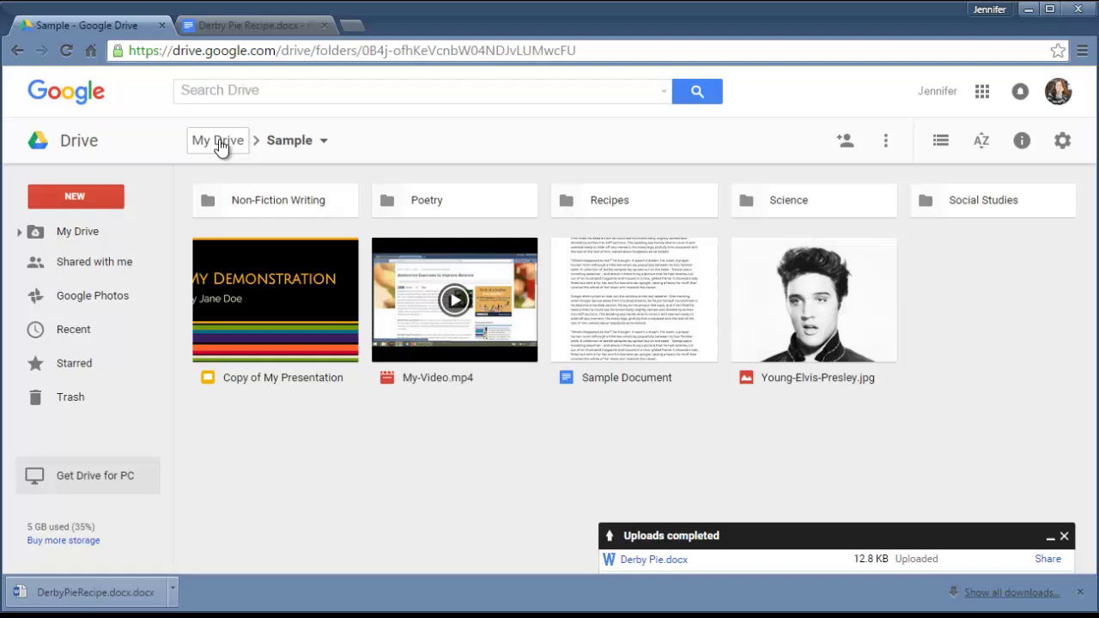
pyautogui.click(622, 207)
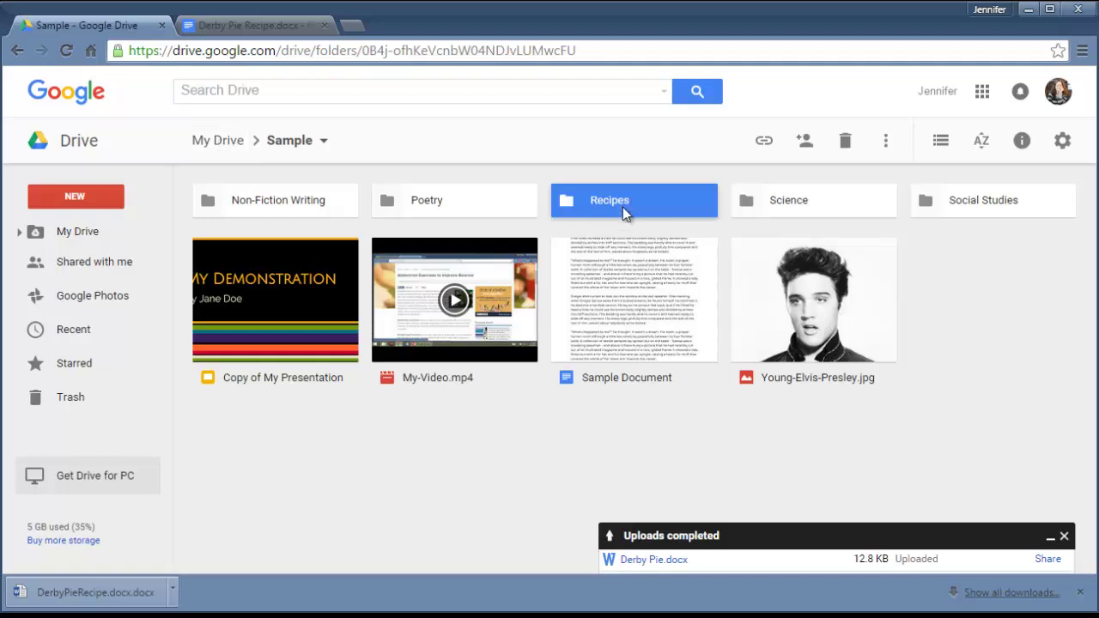
pyautogui.doubleClick(623, 209)
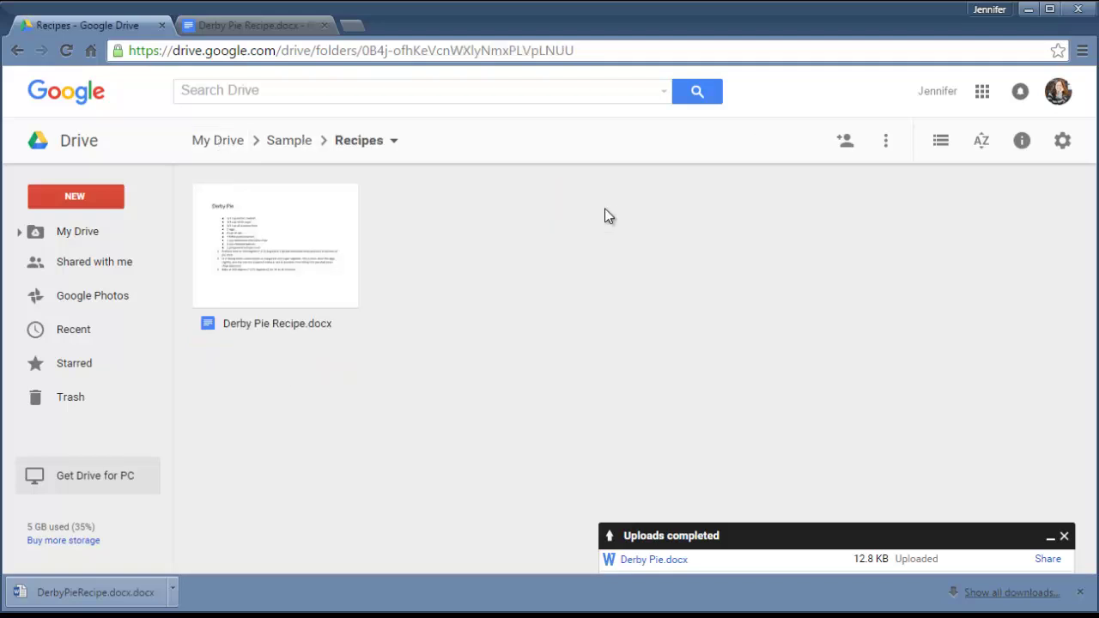
pyautogui.click(297, 247)
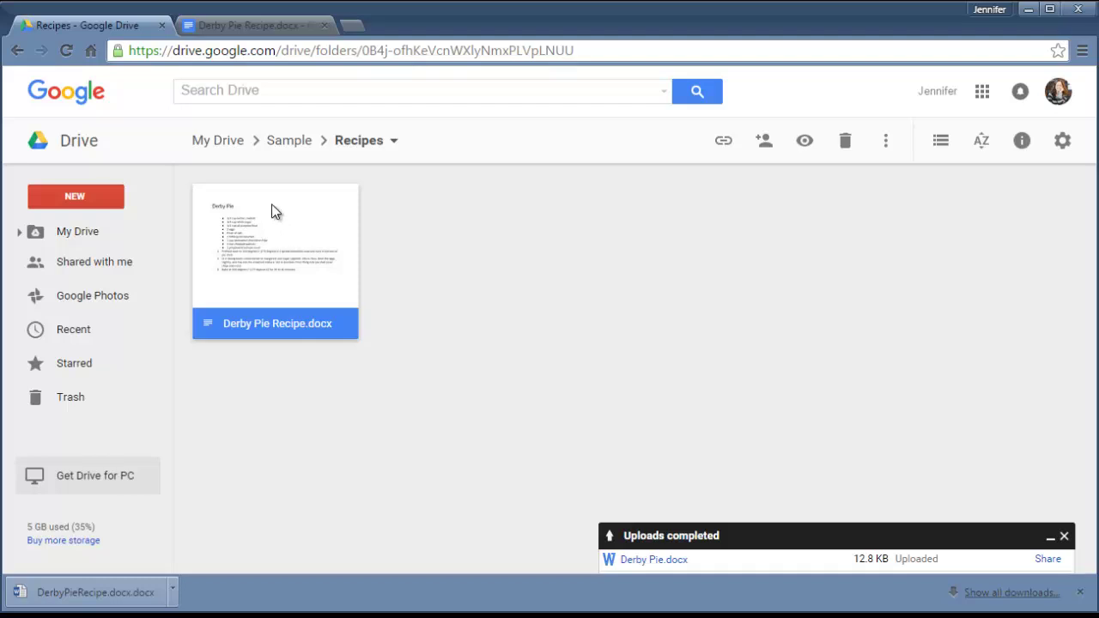
pyautogui.moveTo(275, 213); pyautogui.dragTo(279, 152)
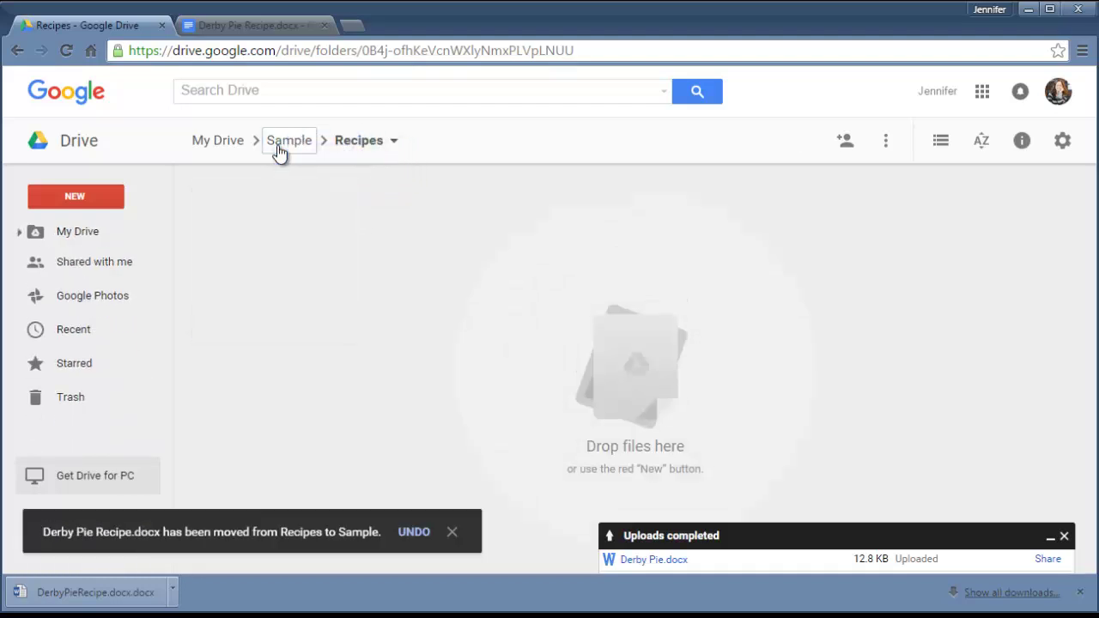
pyautogui.click(289, 140)
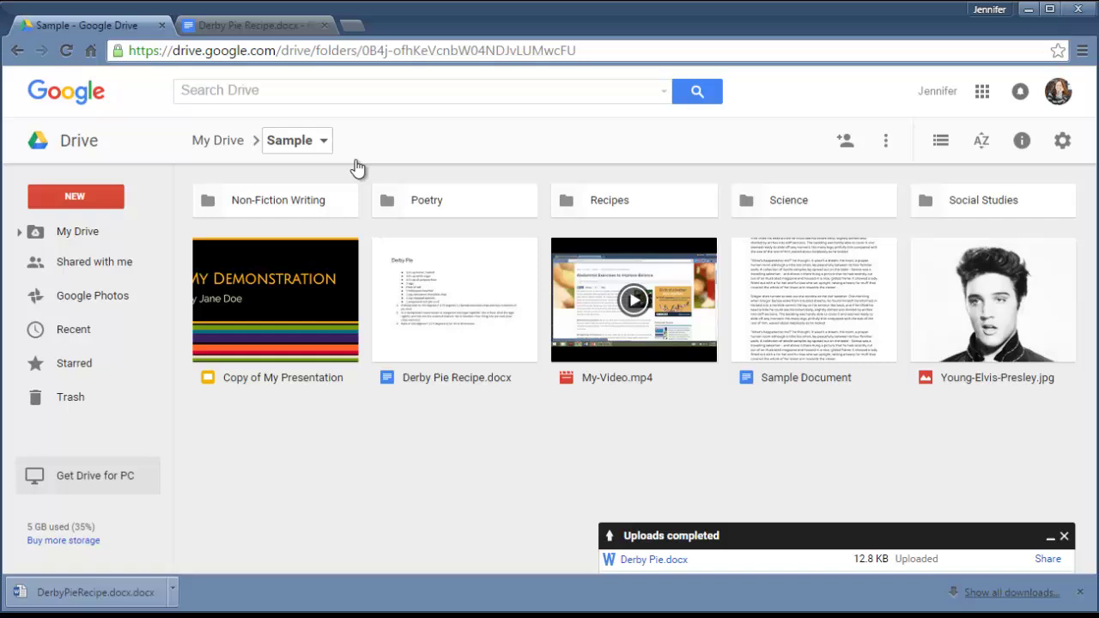
# - Move the Poetry folder into Recipes and open it to see the If and Still I Rise poems
pyautogui.click(492, 298)
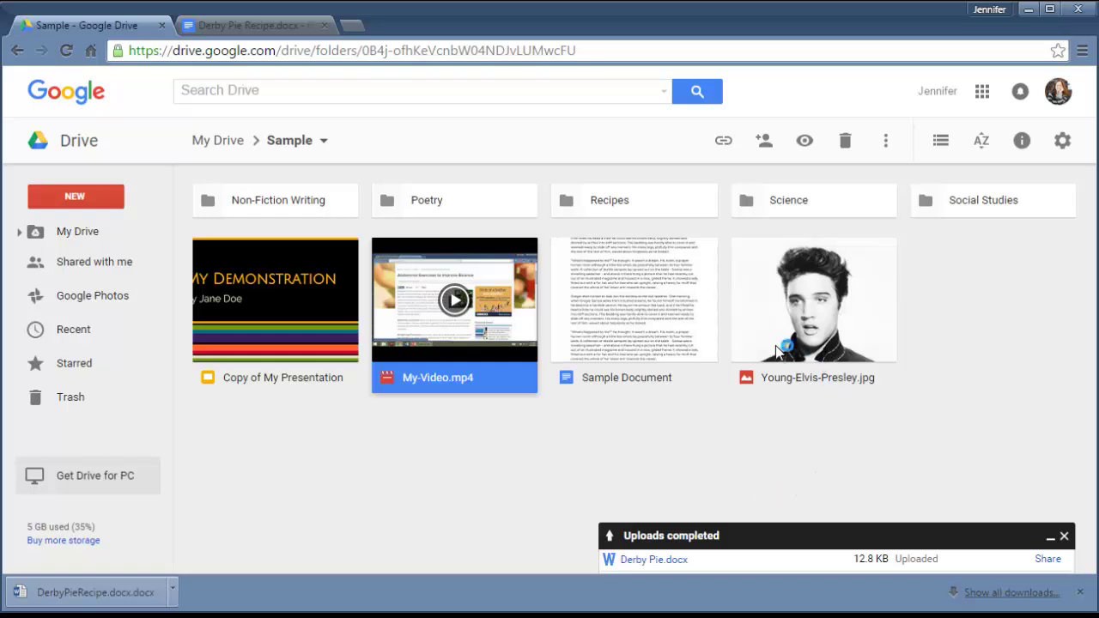
pyautogui.moveTo(497, 205); pyautogui.dragTo(605, 202)
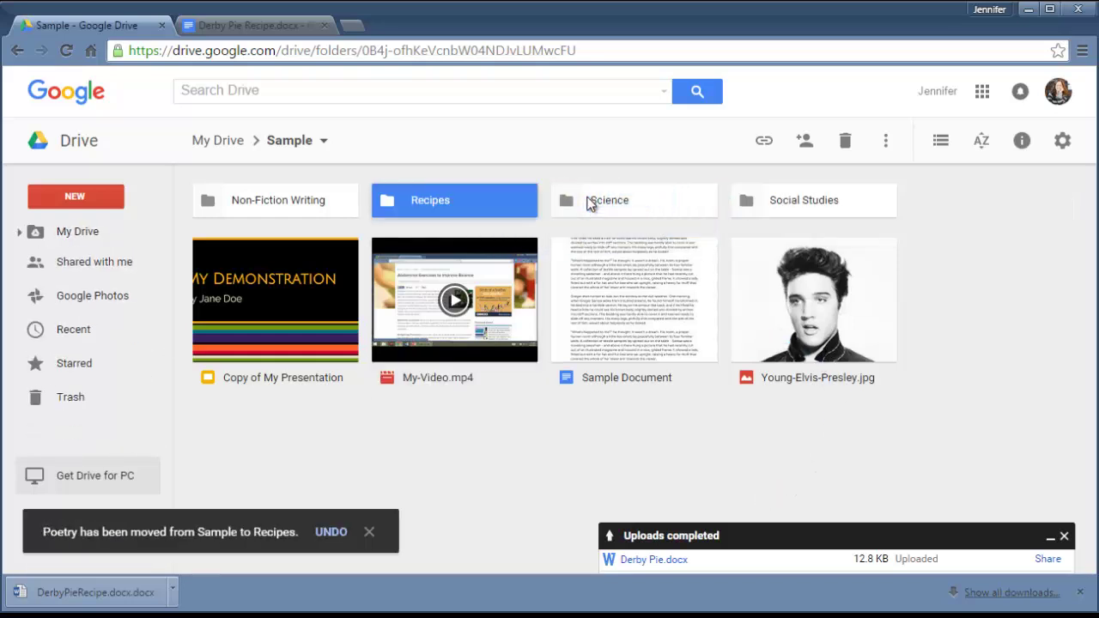
pyautogui.doubleClick(488, 193)
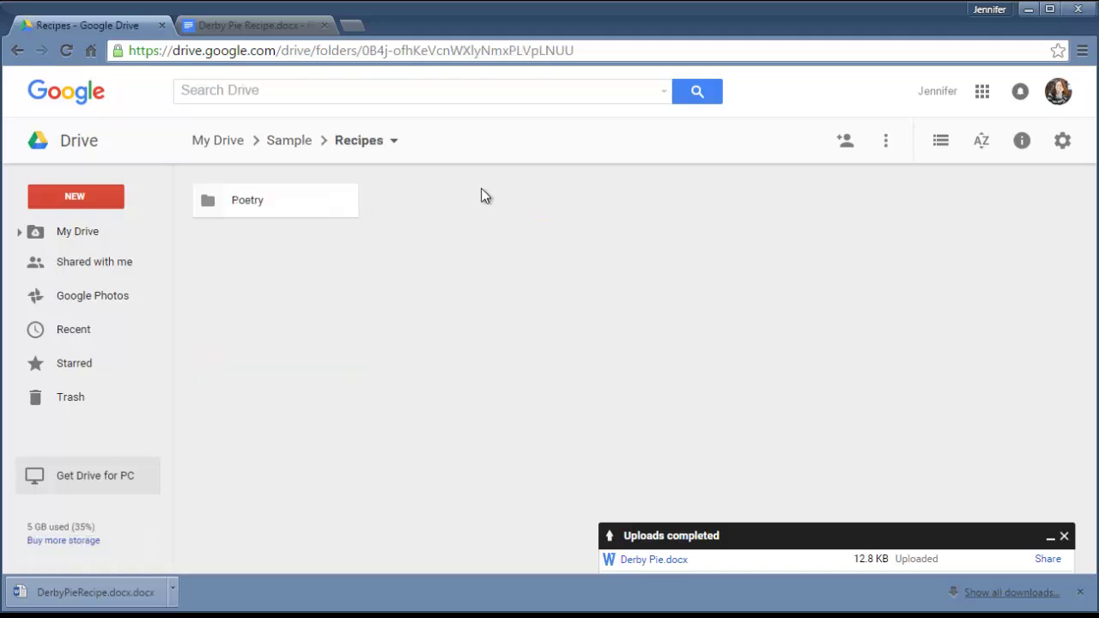
pyautogui.doubleClick(322, 200)
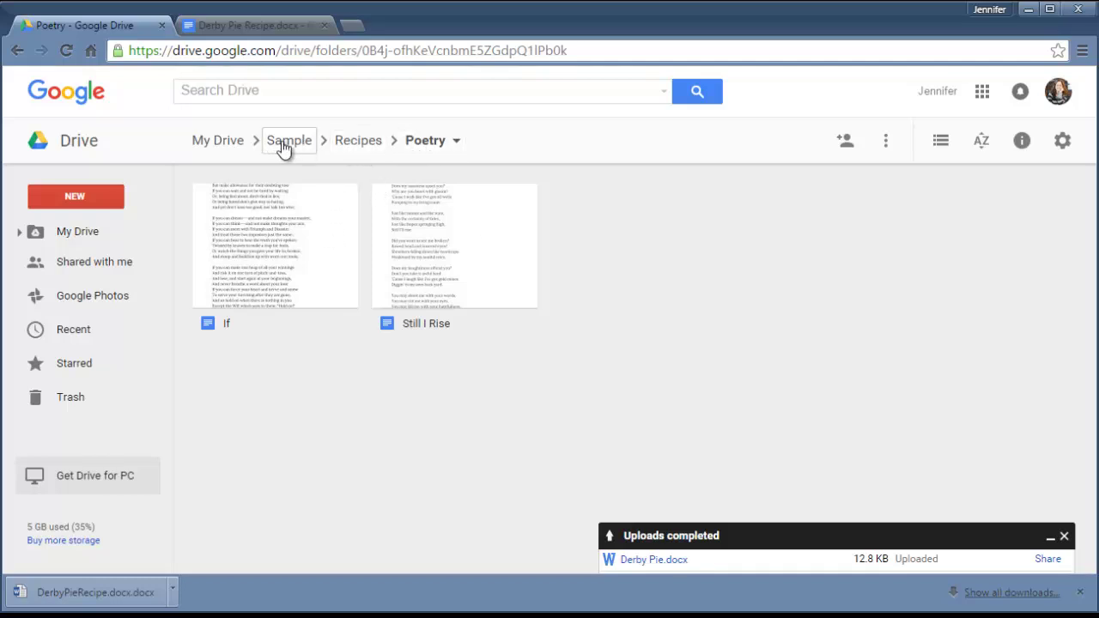
# - Move the Poetry folder out of Recipes back up into Sample, leaving Recipes empty
pyautogui.click(365, 148)
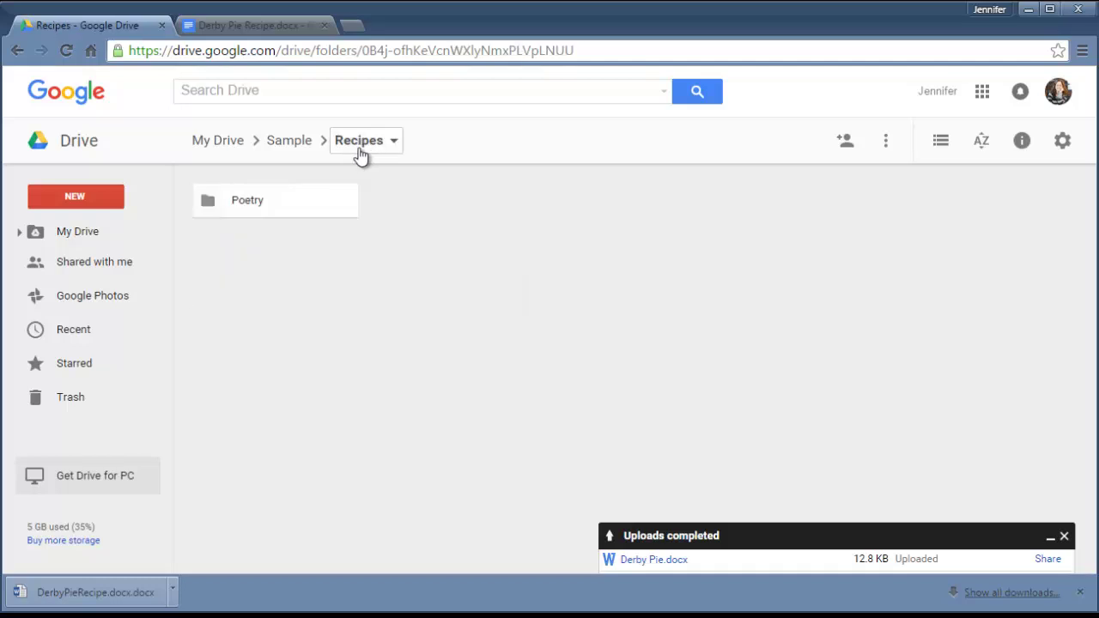
pyautogui.click(297, 146)
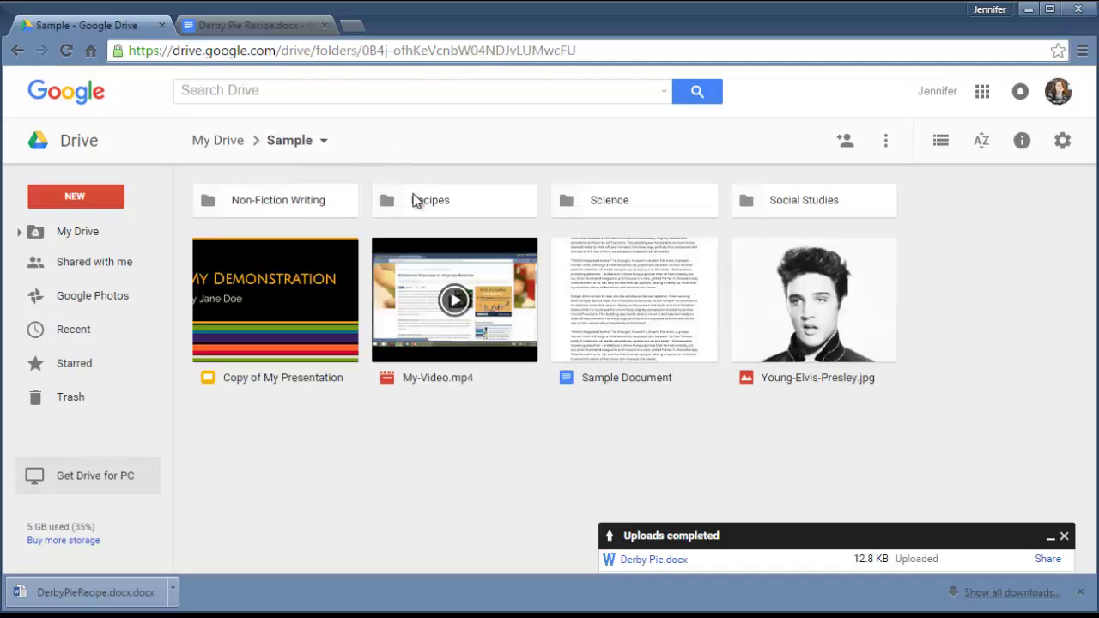
pyautogui.click(475, 208)
pyautogui.doubleClick(475, 209)
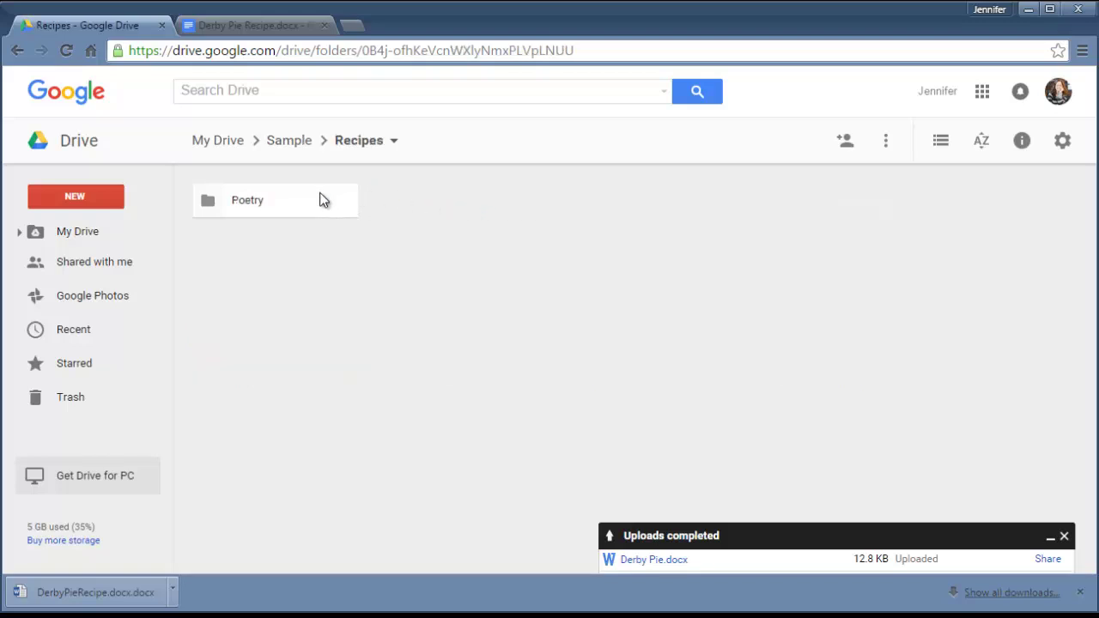
pyautogui.moveTo(322, 199); pyautogui.dragTo(296, 153)
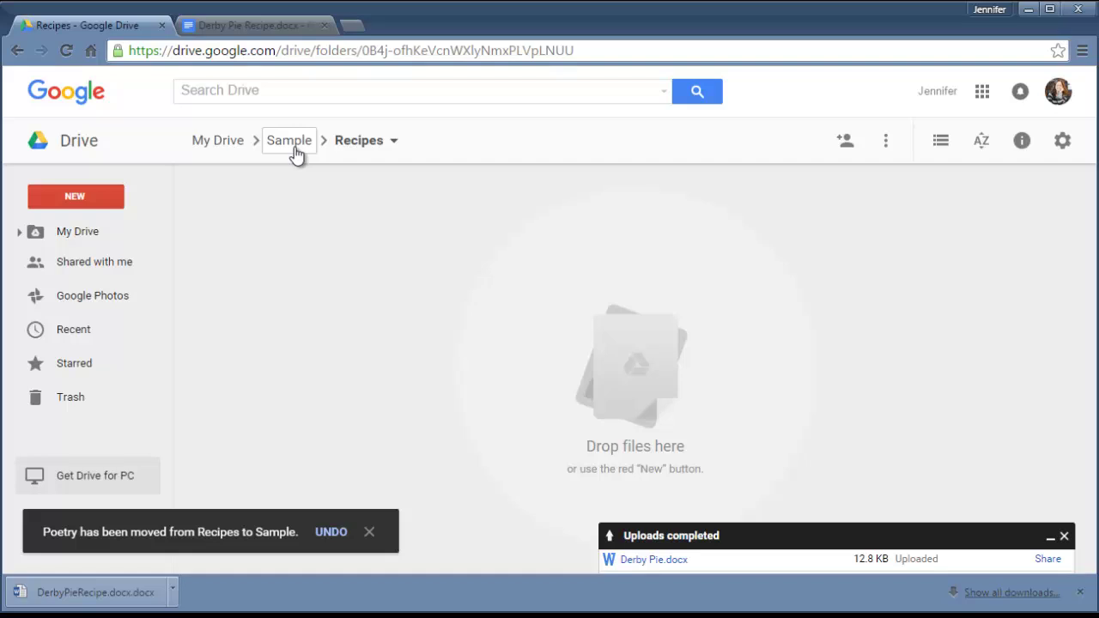
# - Back in Sample, add a star to the Poetry folder from its right-click menu
pyautogui.click(297, 151)
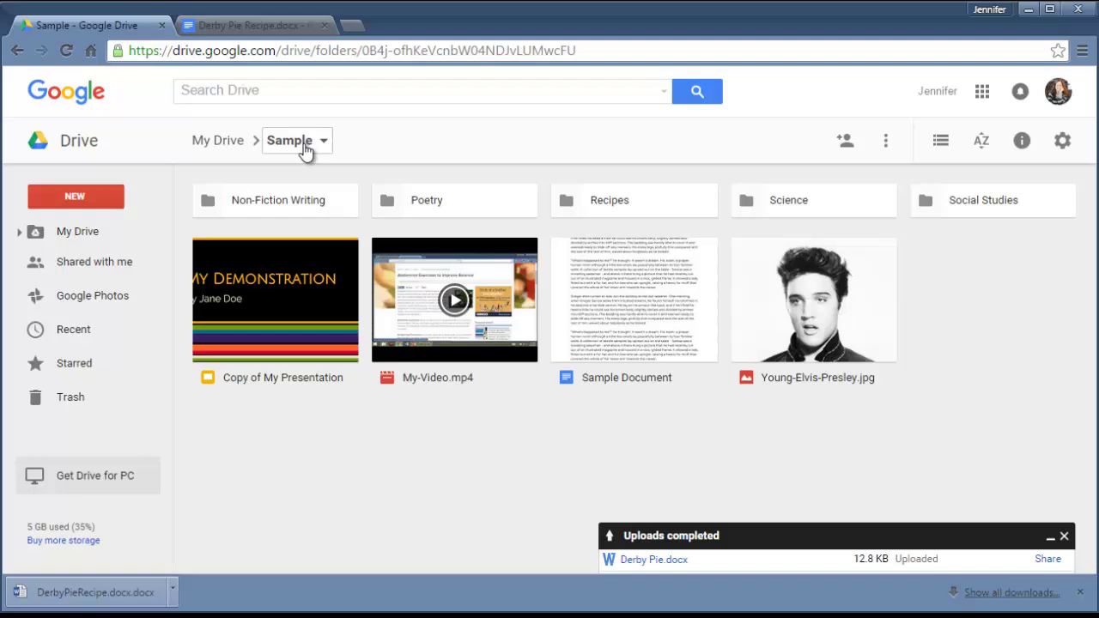
pyautogui.click(455, 213)
pyautogui.rightClick(455, 207)
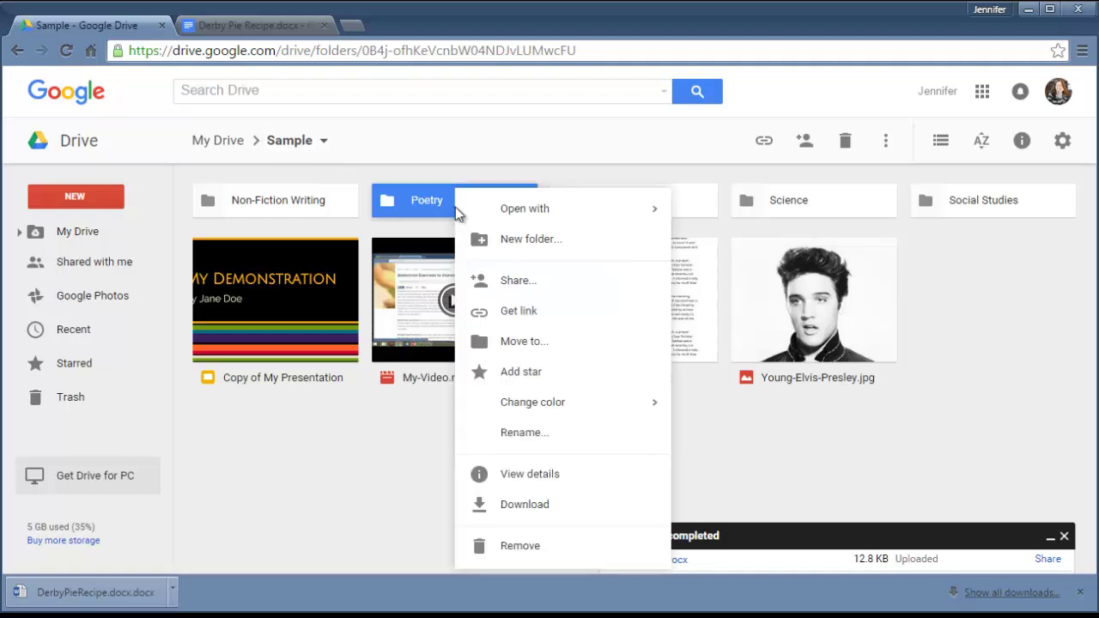
pyautogui.click(540, 370)
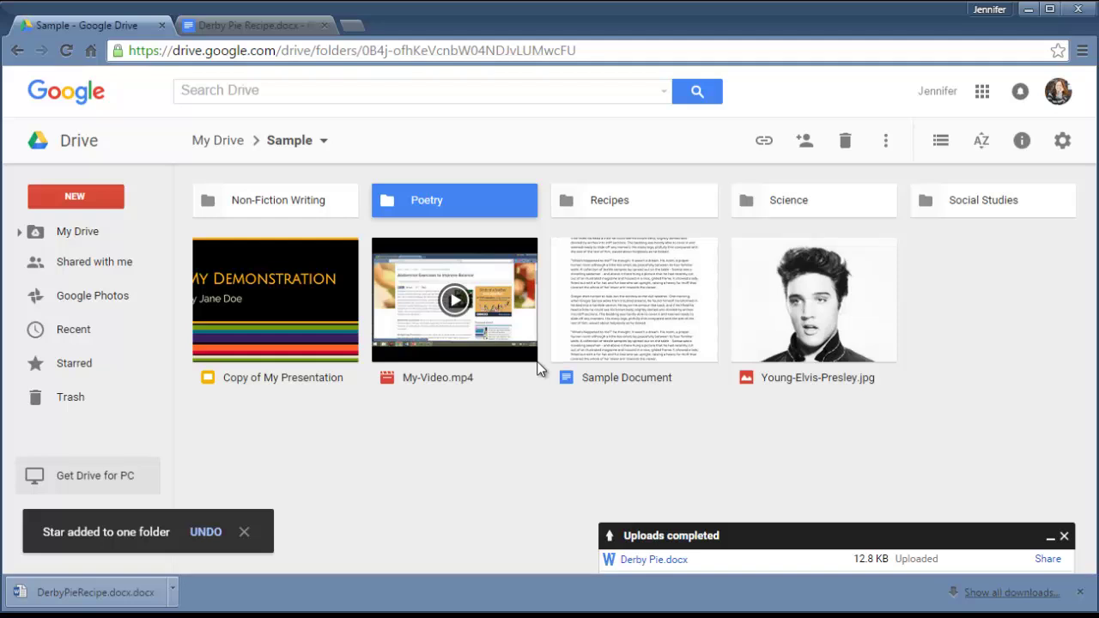
pyautogui.click(540, 370)
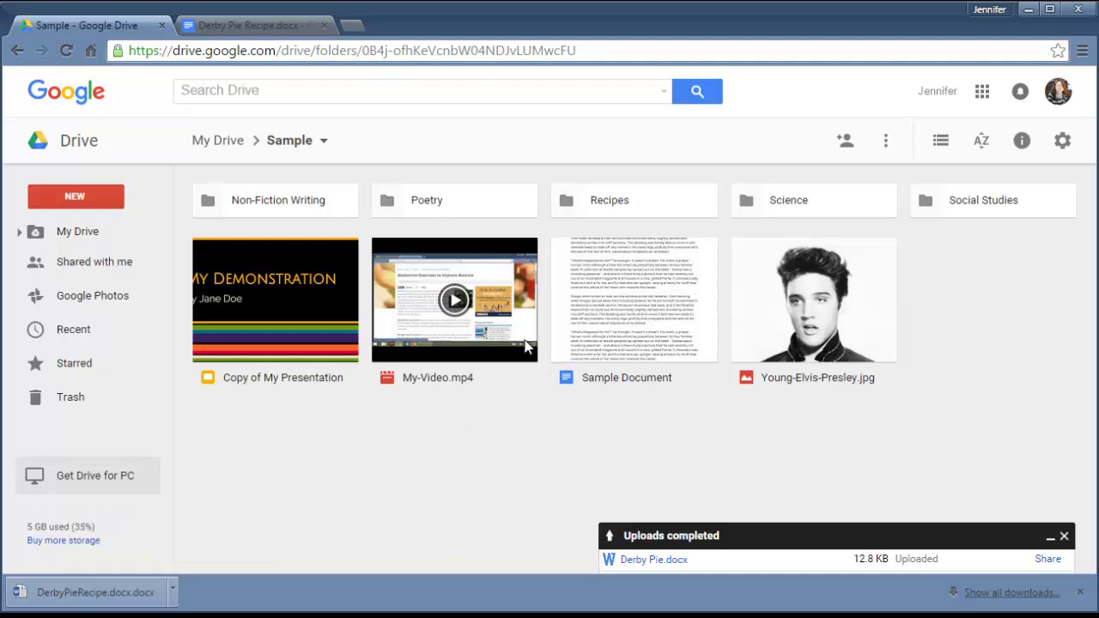
pyautogui.click(639, 201)
# - Recolour the Recipes folder from default grey to orange and confirm the new colour
pyautogui.rightClick(639, 201)
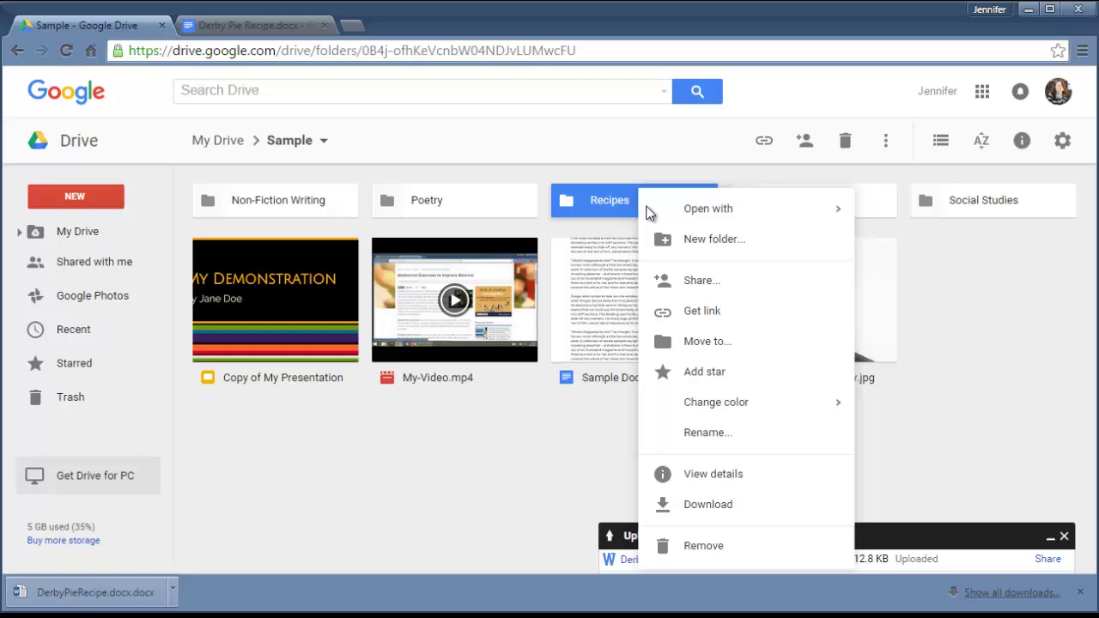
pyautogui.moveTo(735, 405)
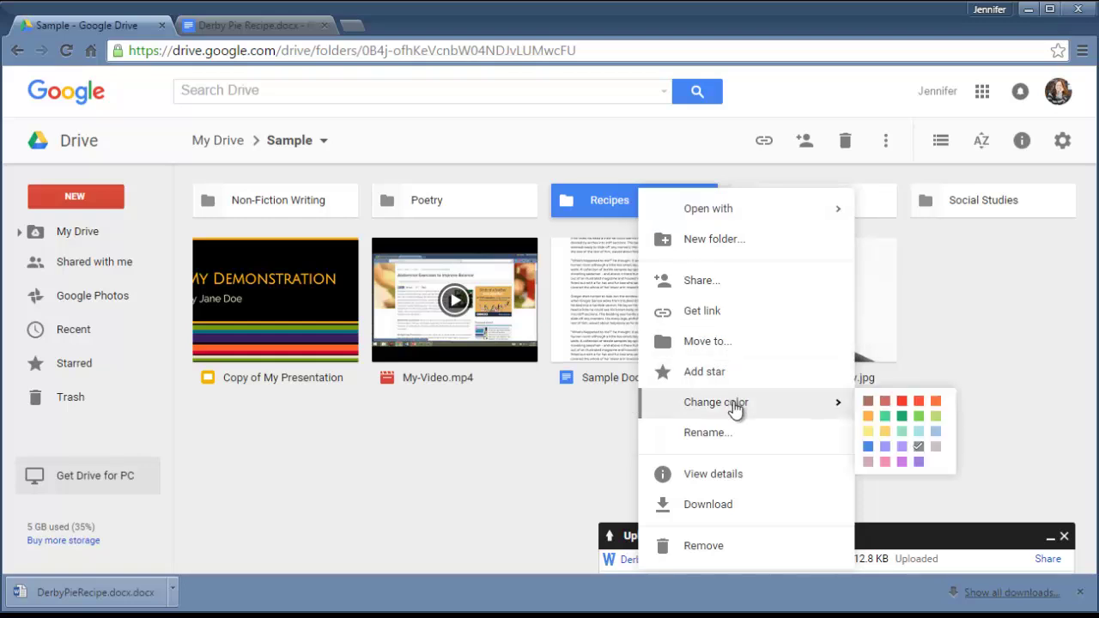
pyautogui.click(867, 418)
pyautogui.click(542, 501)
pyautogui.rightClick(677, 201)
pyautogui.moveTo(738, 398)
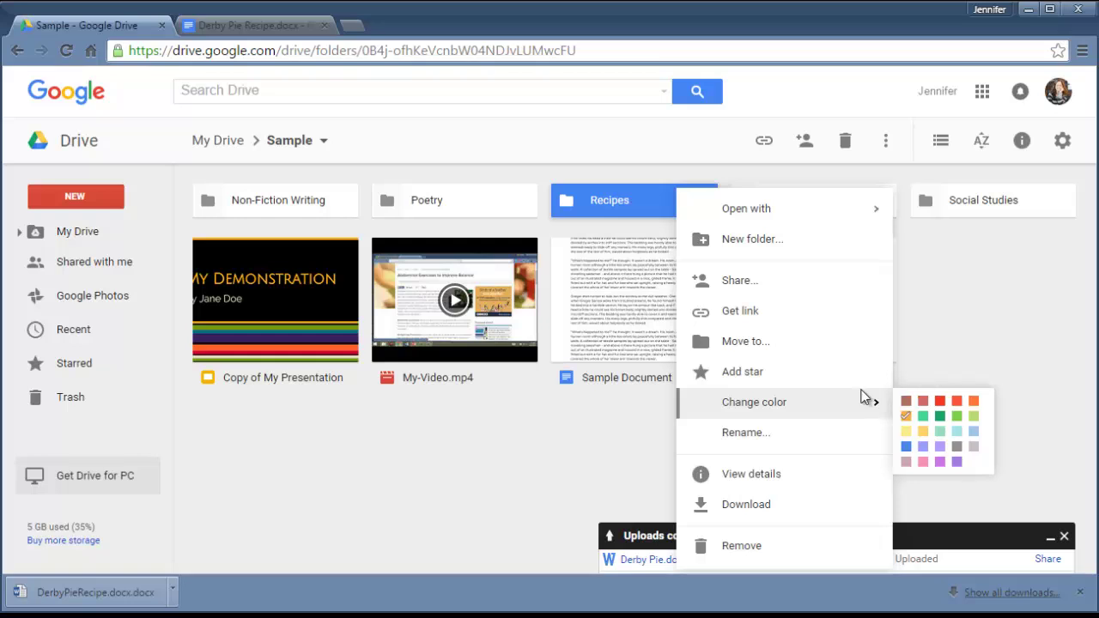
pyautogui.click(506, 469)
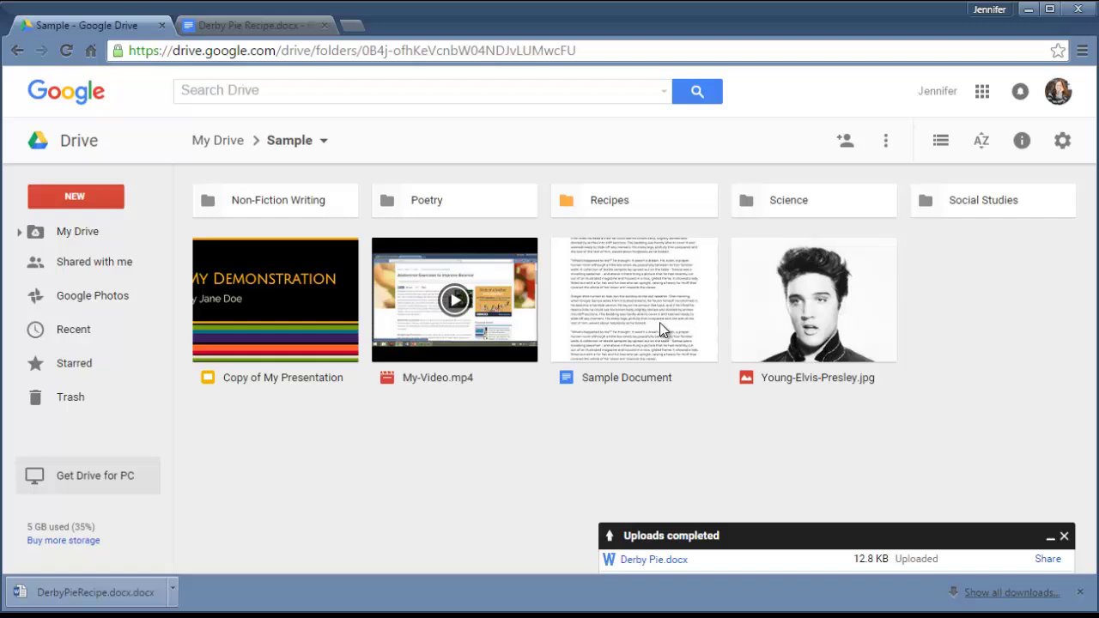